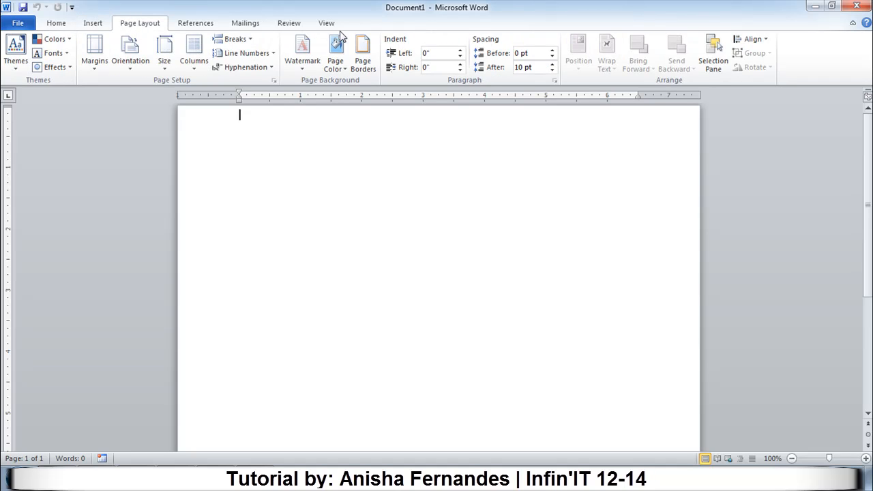
# Minimize the ribbon to its tab names and expand it again.
pyautogui.click(57, 24)
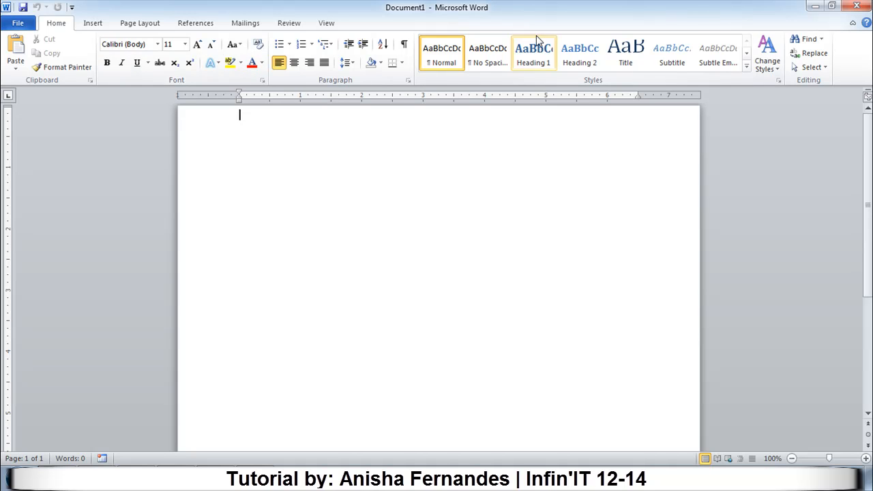
pyautogui.click(853, 24)
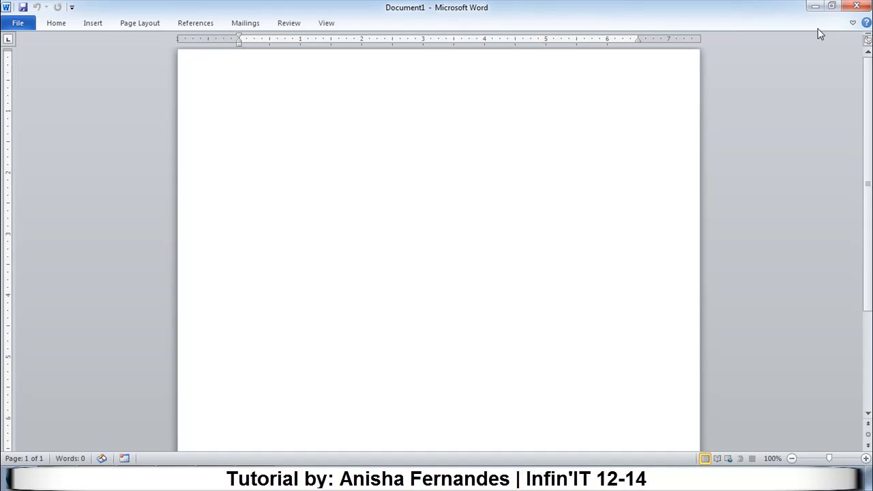
pyautogui.click(853, 25)
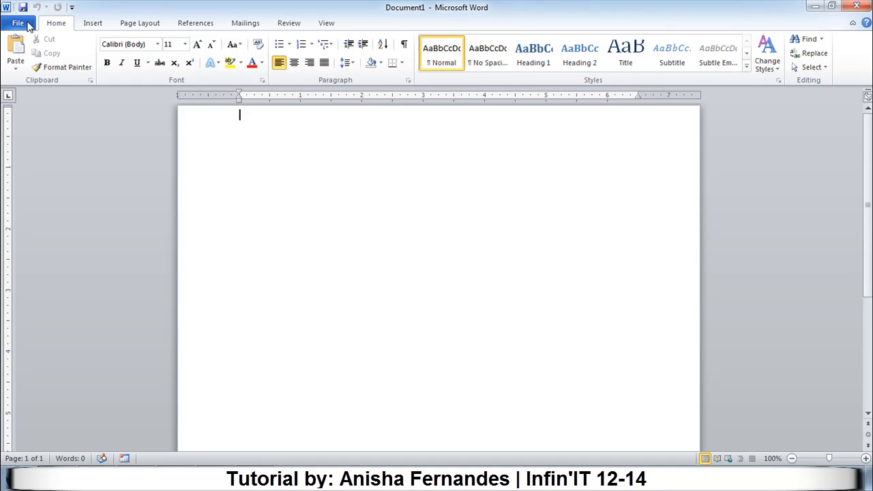
# Add the New and Open commands to the Quick Access Toolbar.
pyautogui.click(71, 8)
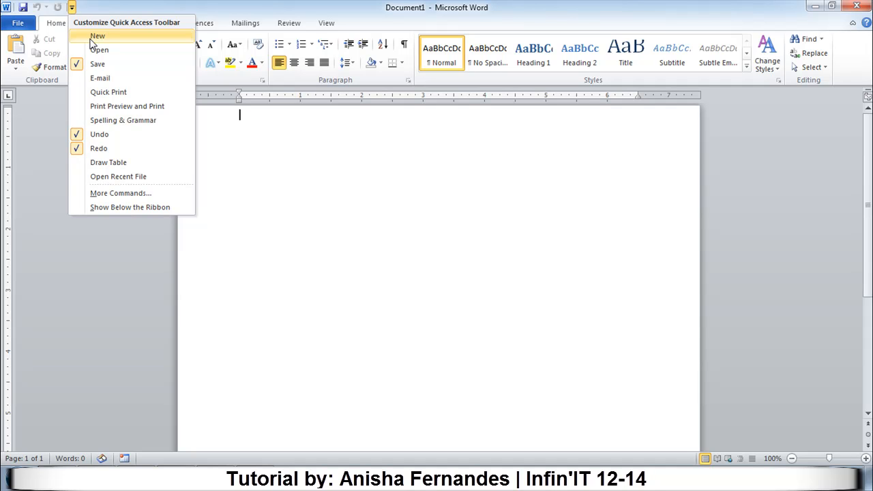
pyautogui.click(93, 37)
pyautogui.click(85, 7)
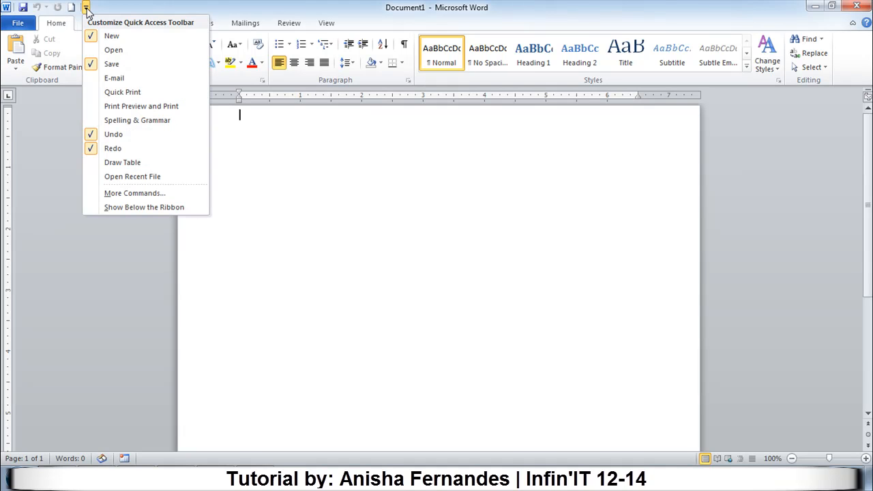
pyautogui.click(99, 50)
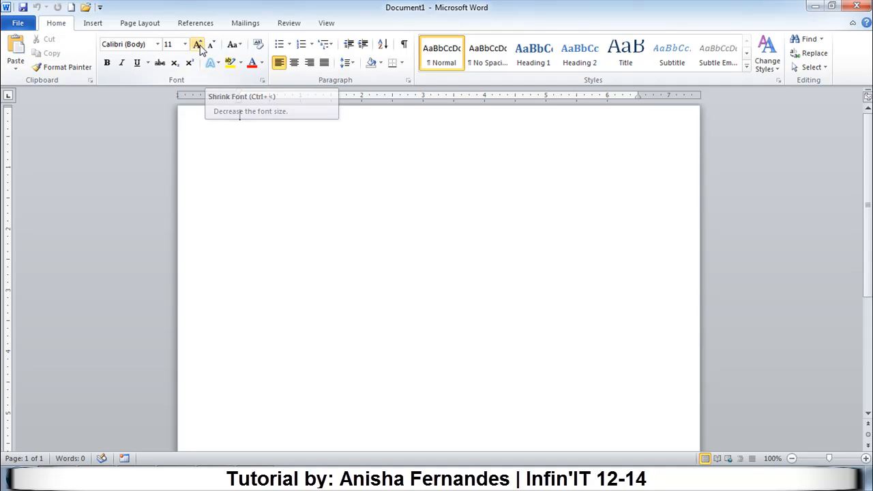
# Open the ribbon customization options and create a new custom tab after Home.
pyautogui.rightClick(121, 79)
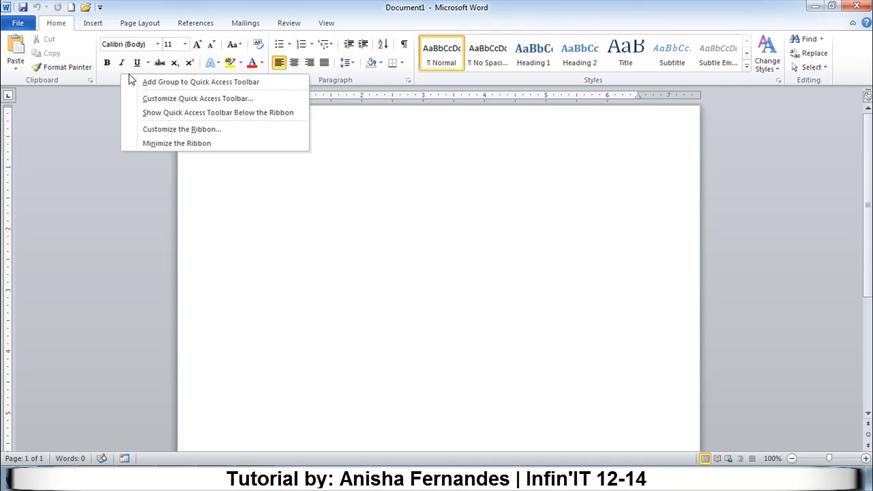
pyautogui.click(184, 130)
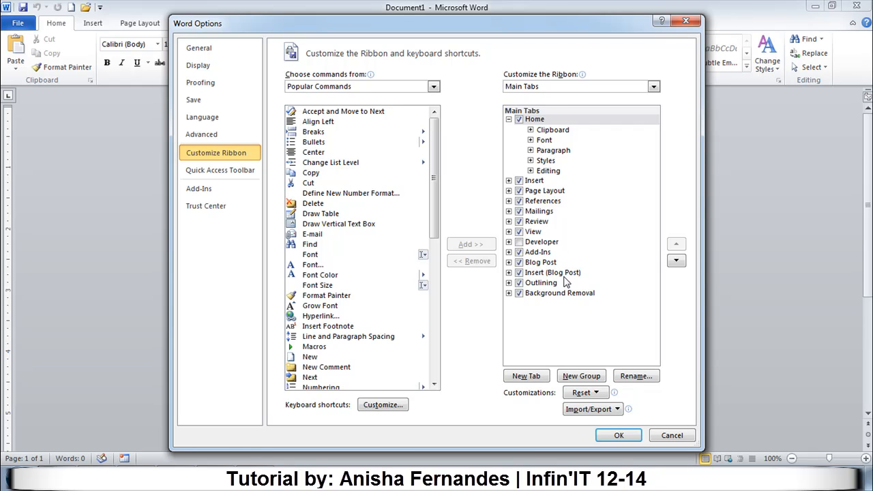
pyautogui.click(536, 383)
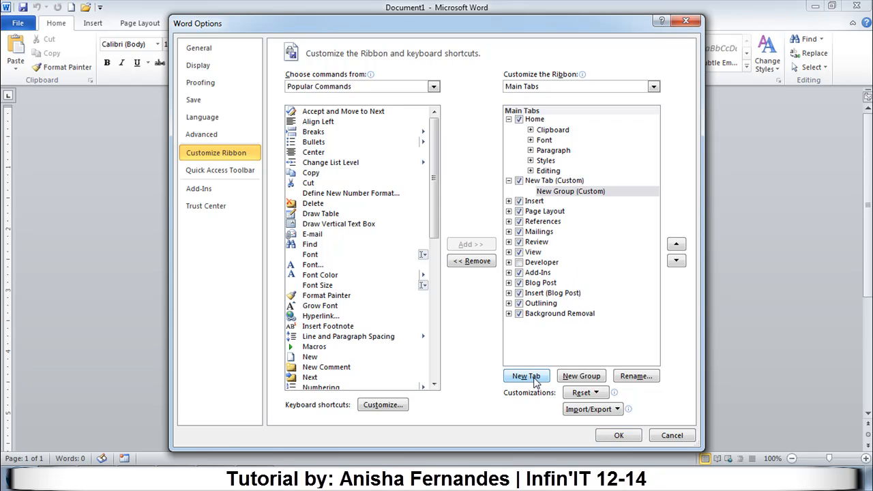
# Add the Copy, Cut and Font... commands to the new custom group, with Font first, Cut second and Copy last.
pyautogui.click(552, 193)
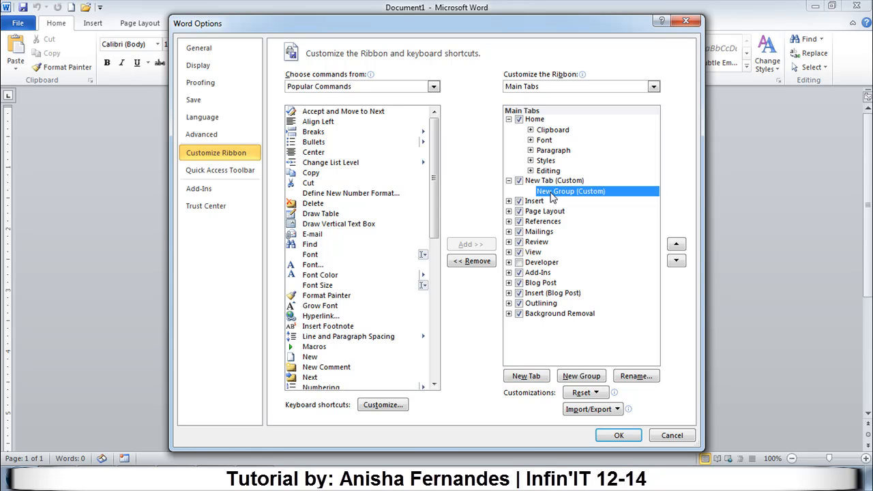
pyautogui.click(305, 176)
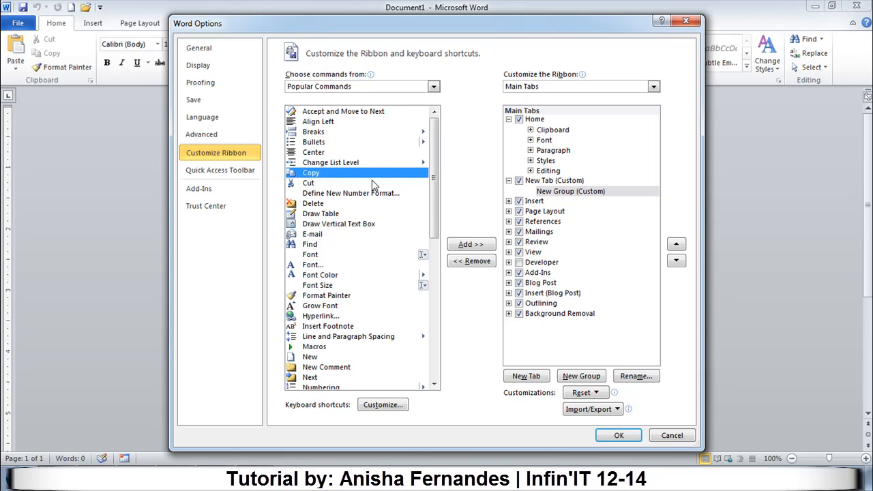
pyautogui.click(470, 244)
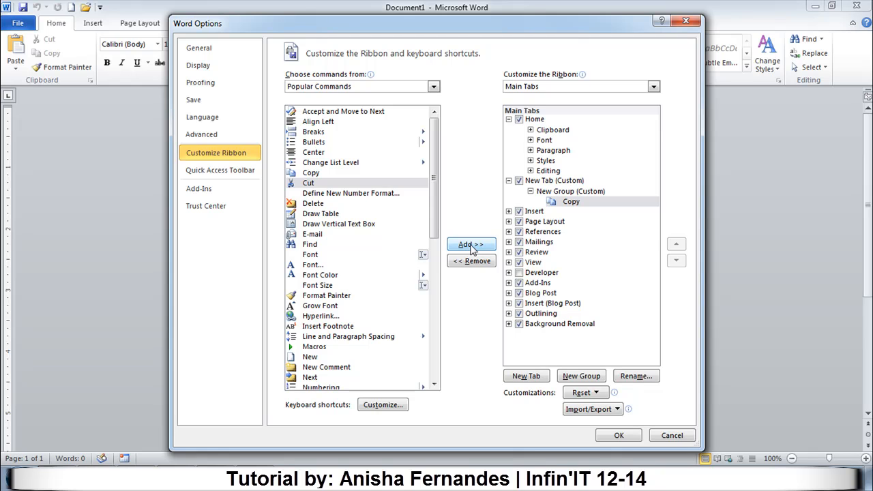
pyautogui.click(309, 184)
pyautogui.moveTo(309, 184); pyautogui.dragTo(562, 200)
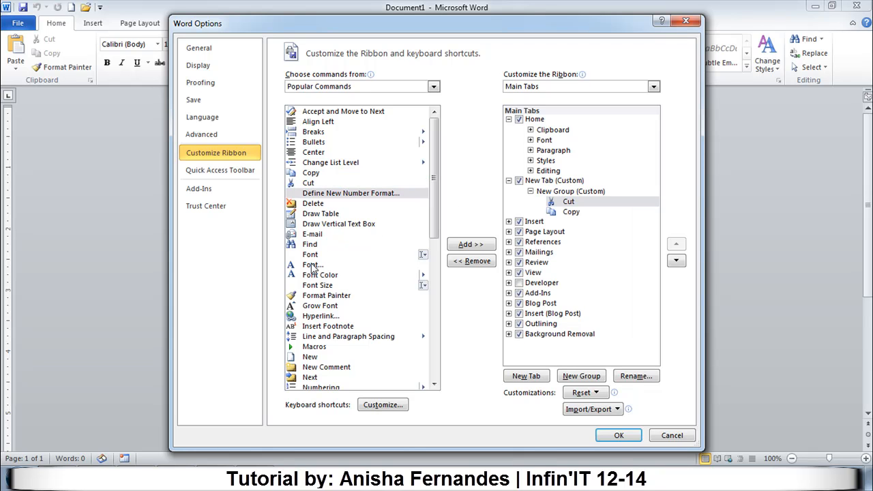
pyautogui.moveTo(312, 266); pyautogui.dragTo(561, 203)
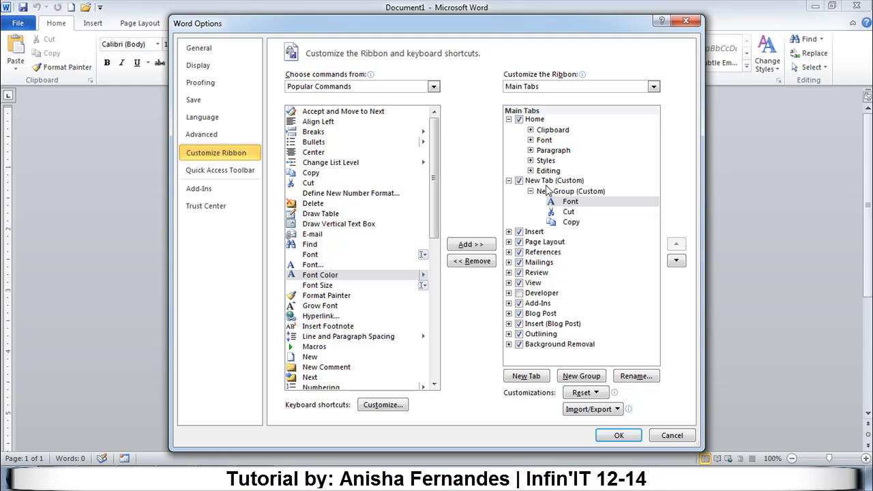
# Rename the new custom tab as "Customized tab".
pyautogui.click(541, 182)
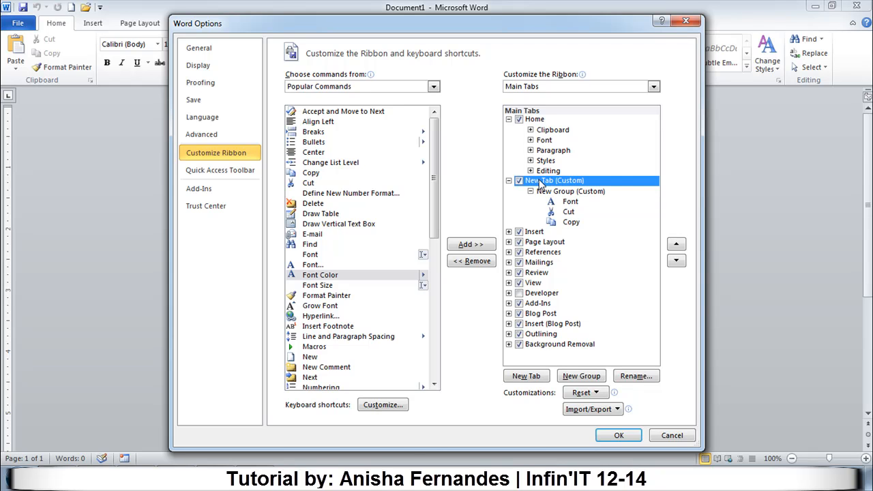
pyautogui.click(641, 377)
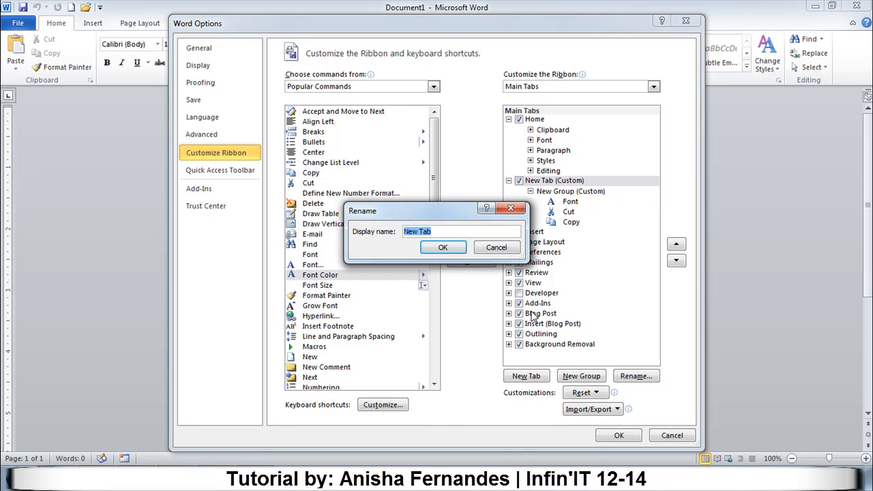
pyautogui.write('Customized tab')
pyautogui.click(436, 246)
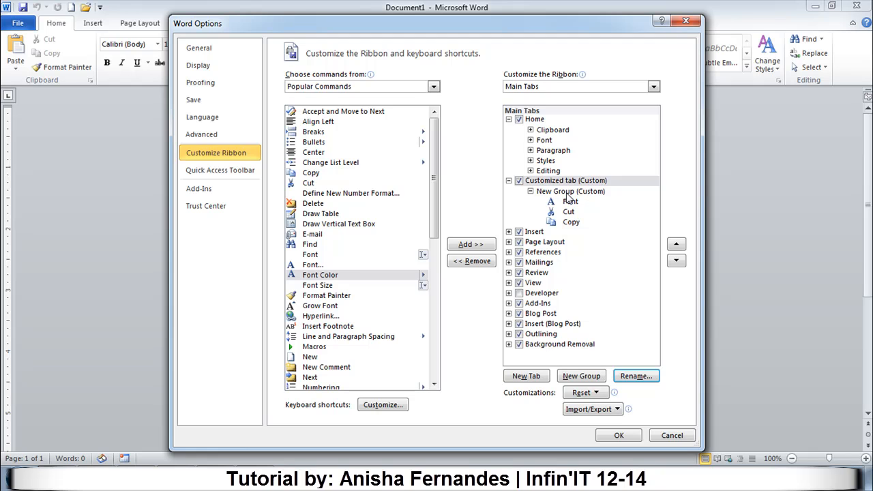
# Rename the custom group as "My group" with the eye symbol and apply the ribbon customization.
pyautogui.click(568, 192)
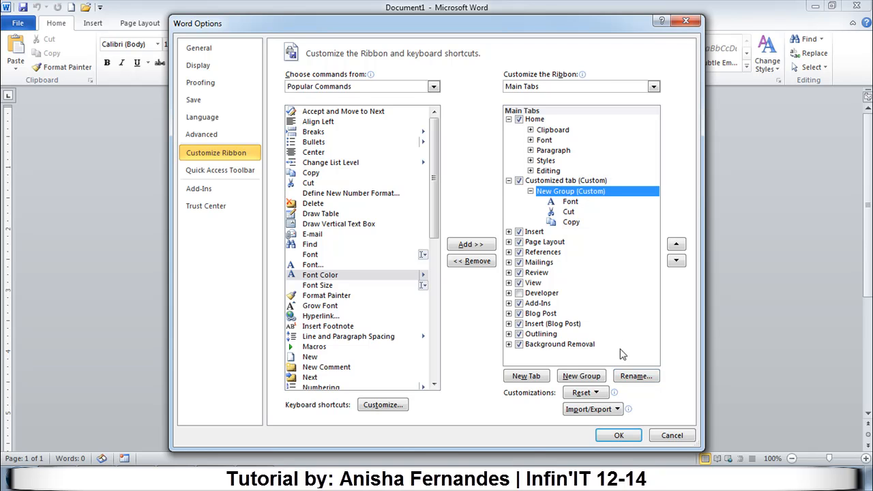
pyautogui.click(638, 379)
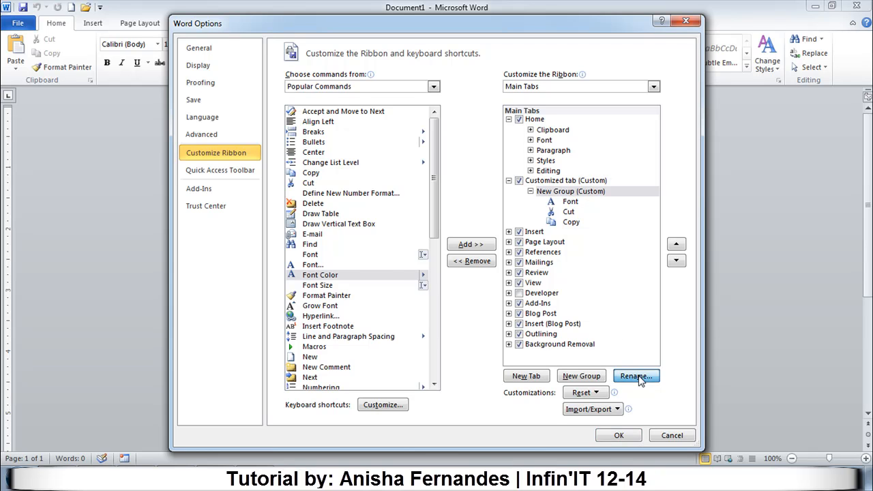
pyautogui.moveTo(464, 303); pyautogui.dragTo(384, 306)
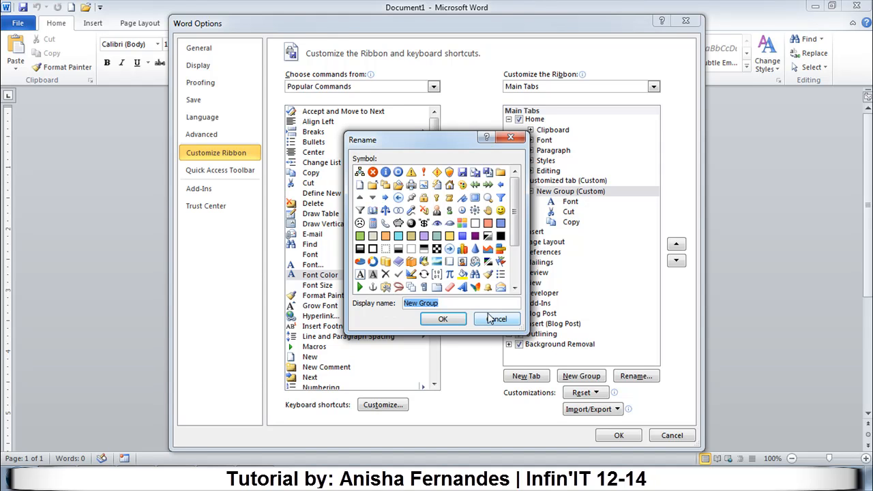
pyautogui.write('My gr')
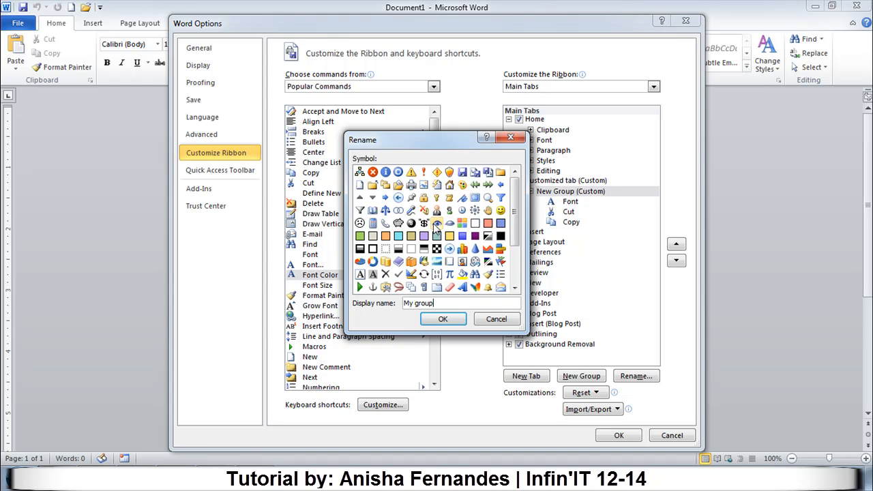
pyautogui.click(445, 319)
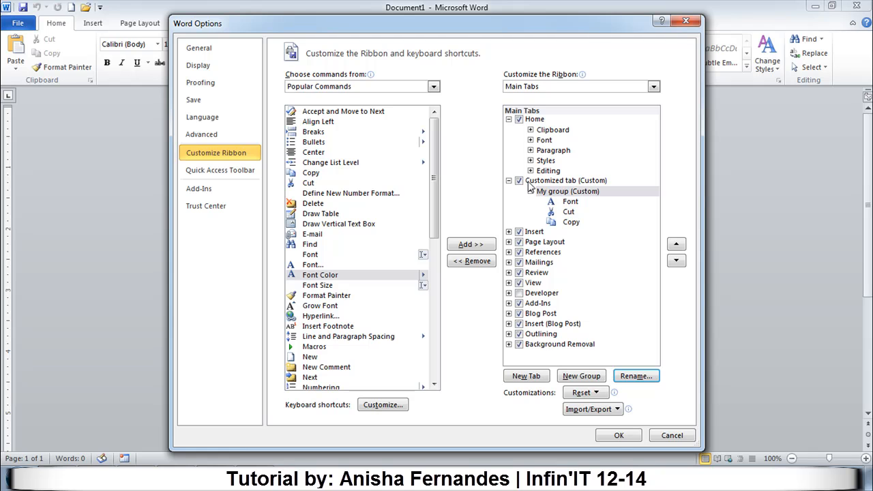
pyautogui.click(615, 437)
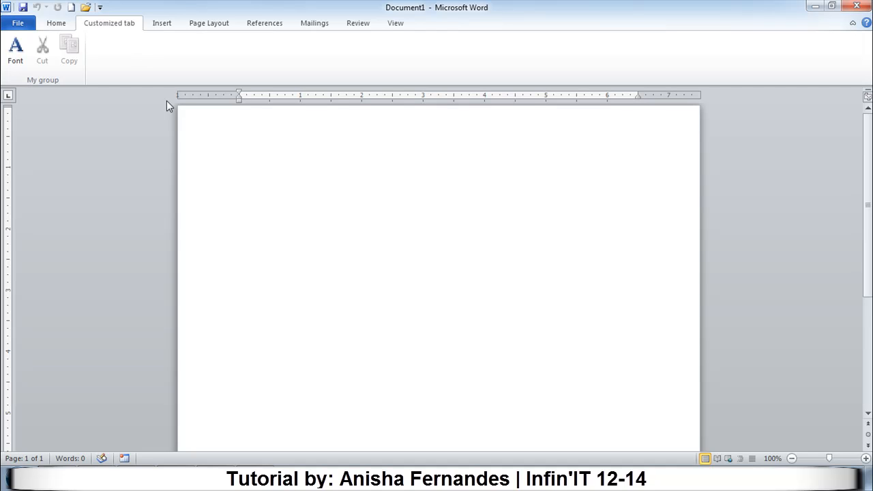
# Enter "Hello World" on the document's second line and paste the copied IT club and Big Data text below it.
pyautogui.click(58, 24)
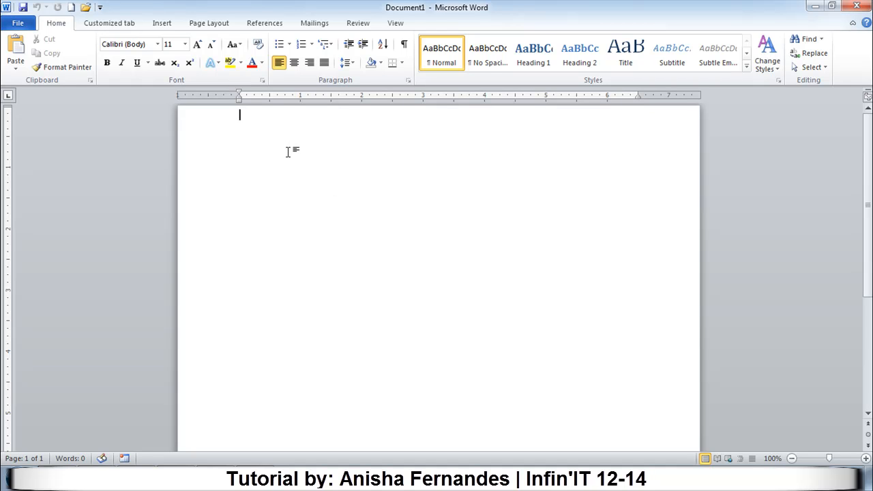
pyautogui.press('Return')
pyautogui.write('Hello World')
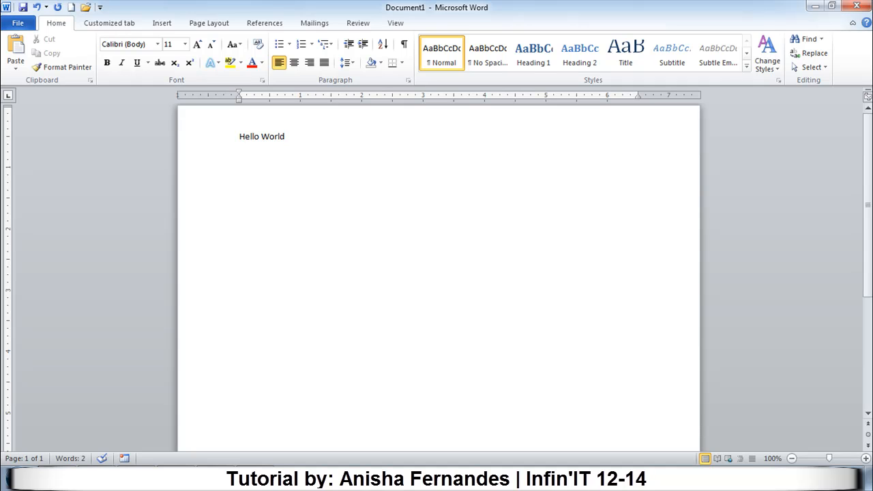
pyautogui.press('Return')
pyautogui.hotkey('ctrl', 'v')
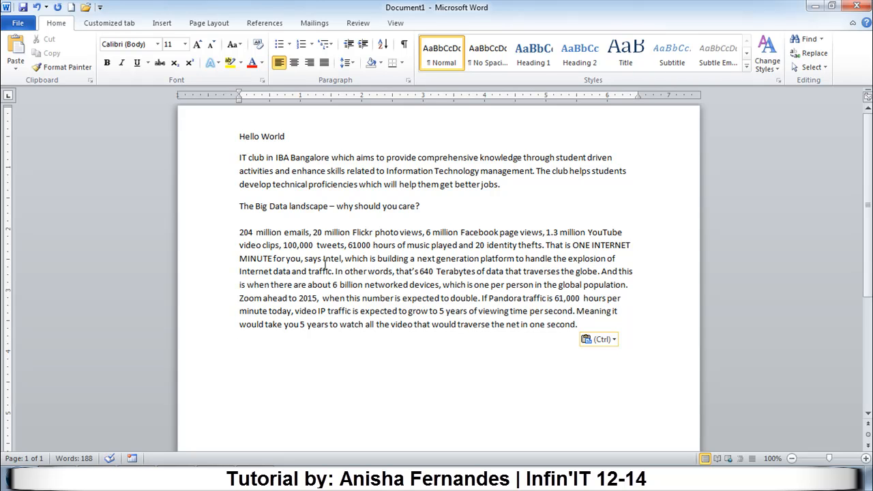
# Select the "Hello World" line and clear the selection.
pyautogui.click(330, 335)
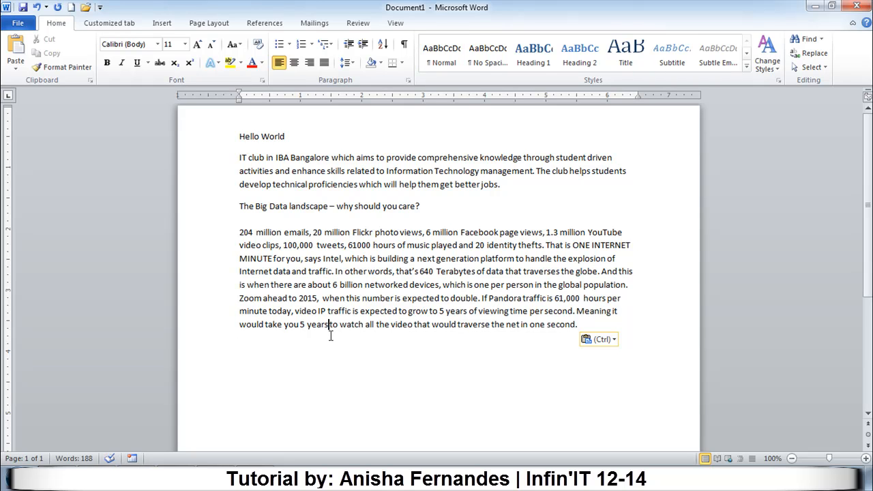
pyautogui.click(290, 206)
pyautogui.click(238, 137)
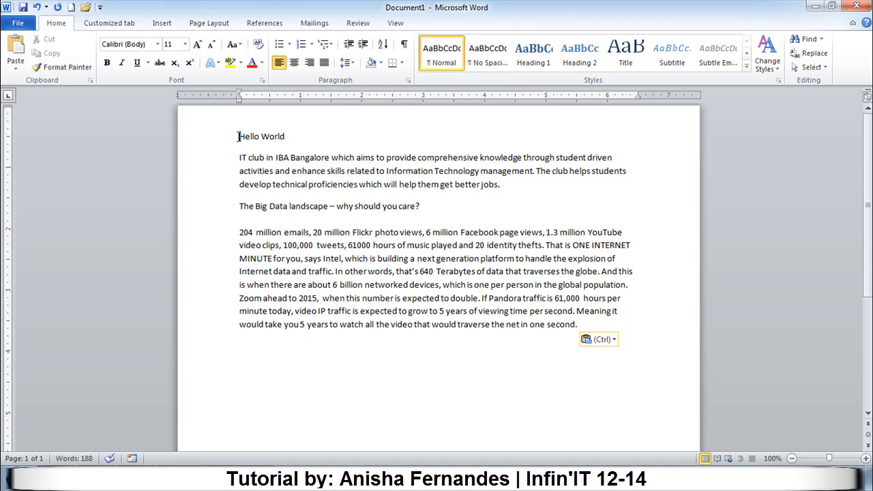
pyautogui.moveTo(238, 136); pyautogui.dragTo(290, 138)
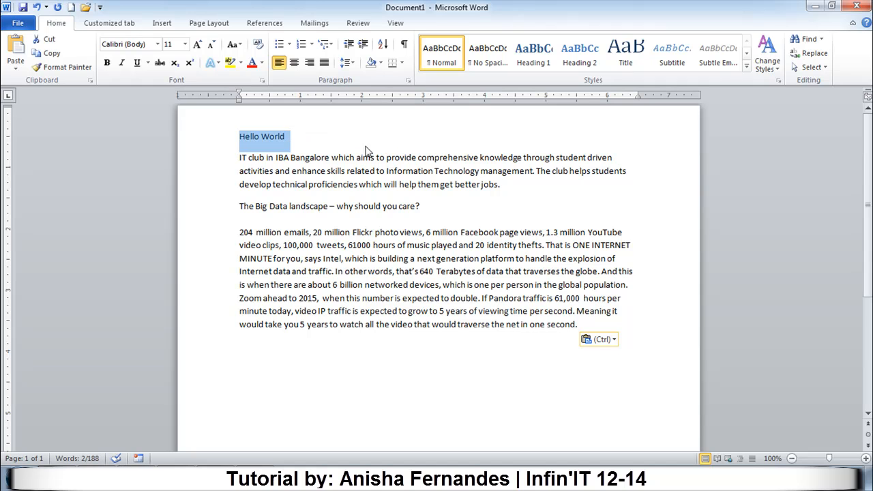
pyautogui.click(306, 144)
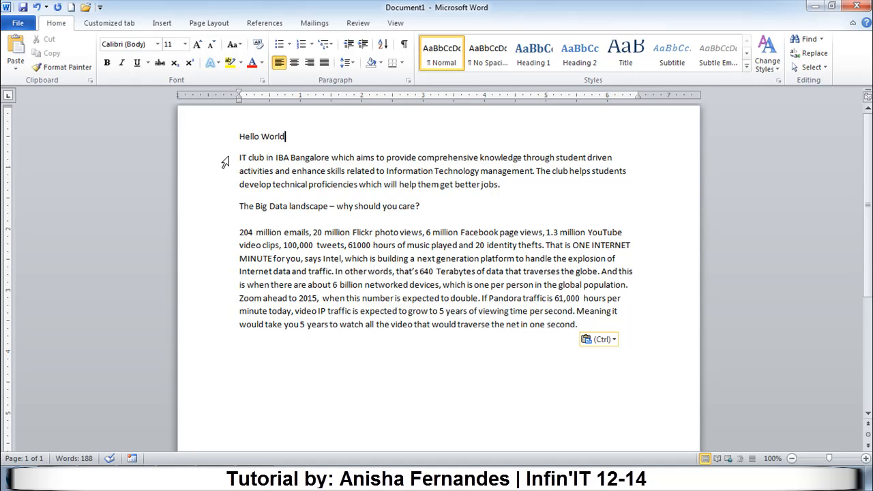
# Select whole lines from "IT club in IBA Bangalore" through the line ending "global population." and clear the selection.
pyautogui.click(225, 162)
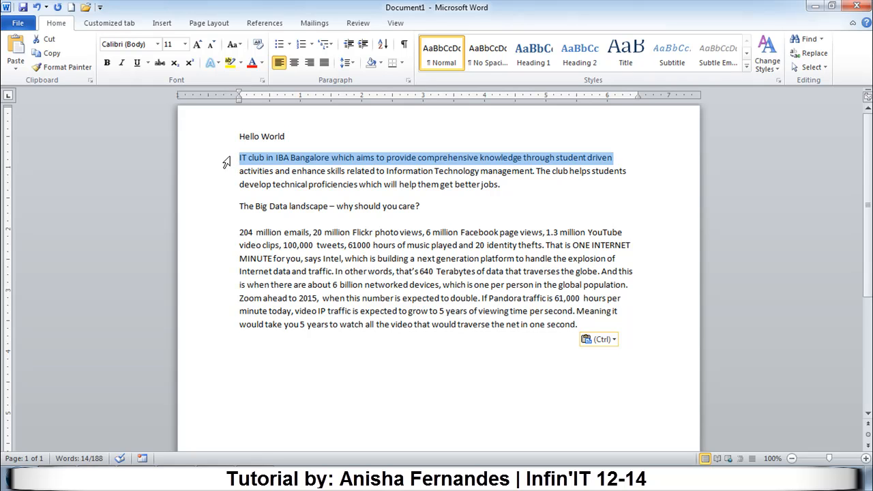
pyautogui.moveTo(226, 163); pyautogui.dragTo(238, 290)
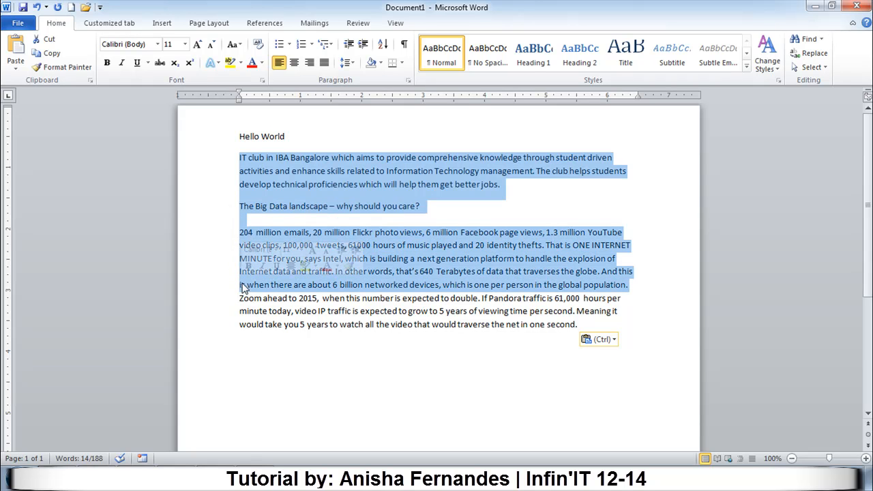
pyautogui.click(270, 233)
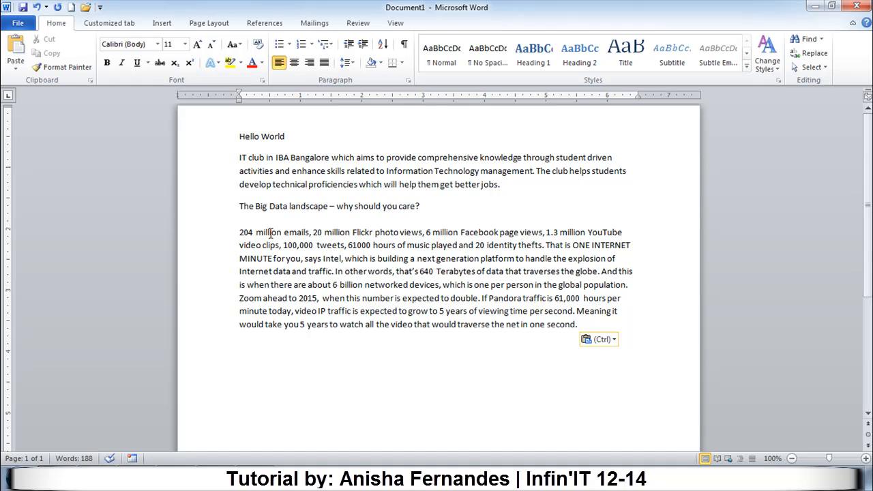
# Select the word "club" in the paragraph below "Hello World".
pyautogui.click(252, 158)
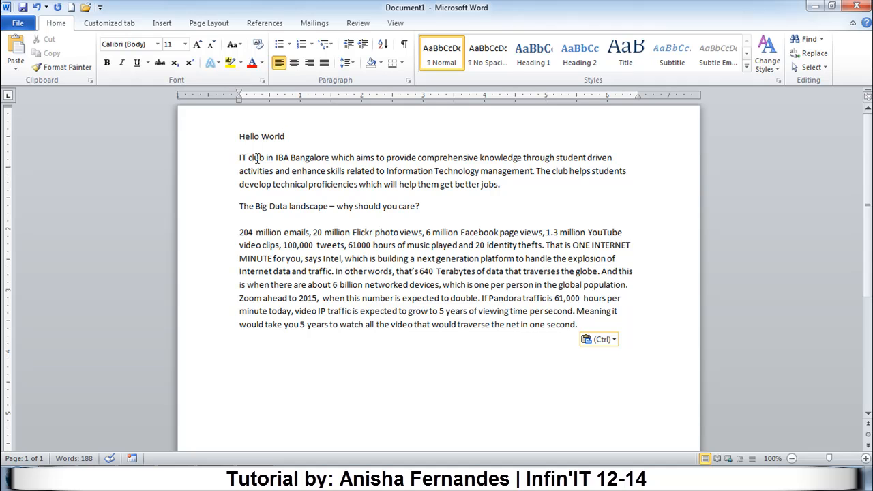
pyautogui.doubleClick(257, 158)
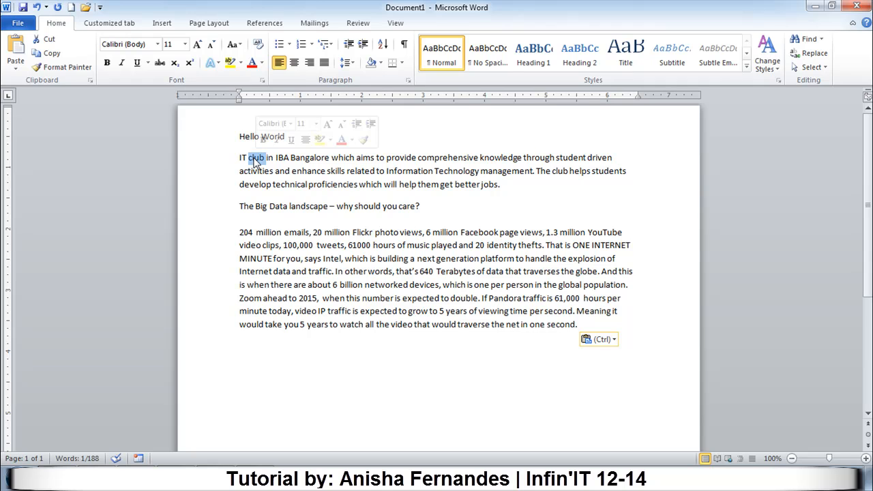
# Select the entire paragraph beginning "IT club in IBA Bangalore" and clear the selection.
pyautogui.click(239, 160)
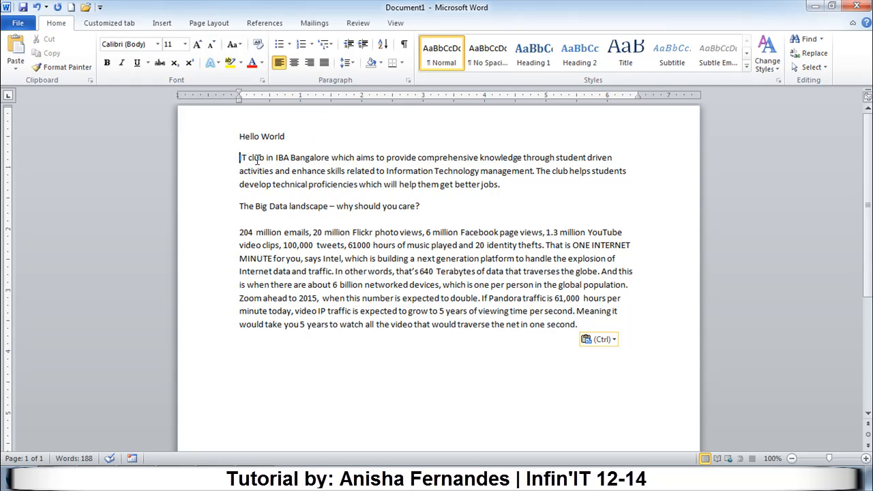
pyautogui.tripleClick(256, 157)
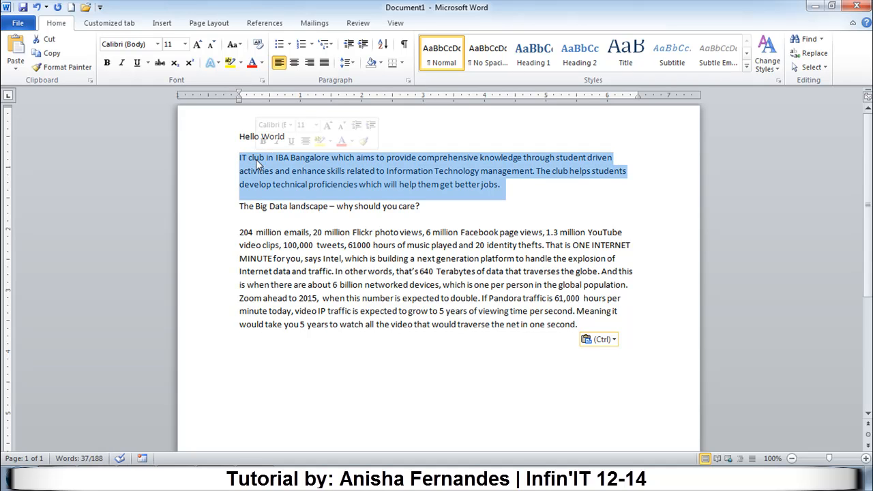
pyautogui.click(335, 186)
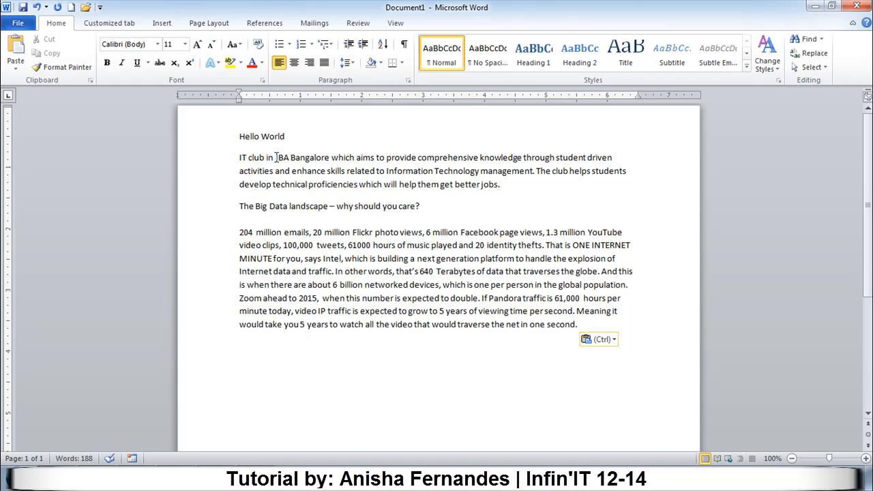
# Select the text character by character from "IBA" into the word "Bangalore" in the IT club paragraph.
pyautogui.click(277, 158)
pyautogui.hotkey('shift', 'Right')
pyautogui.hotkey('shift', 'Right')
pyautogui.hotkey('shift', 'Right')
pyautogui.hotkey('shift', 'Right')
pyautogui.hotkey('shift', 'Right')
pyautogui.hotkey('shift', 'Right')
pyautogui.hotkey('shift', 'Right')
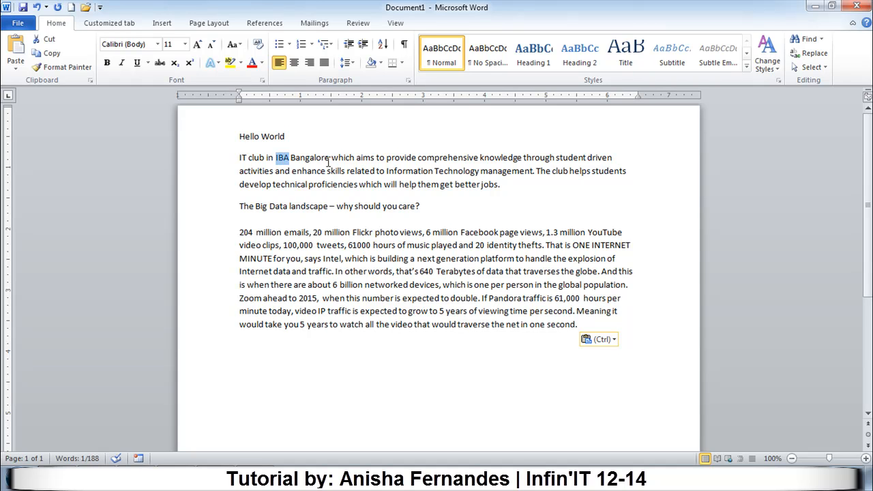
pyautogui.hotkey('shift', 'Right')
pyautogui.hotkey('shift', 'Right')
pyautogui.hotkey('shift', 'Right')
pyautogui.hotkey('shift', 'Right')
pyautogui.hotkey('shift', 'Right')
pyautogui.hotkey('shift', 'Right')
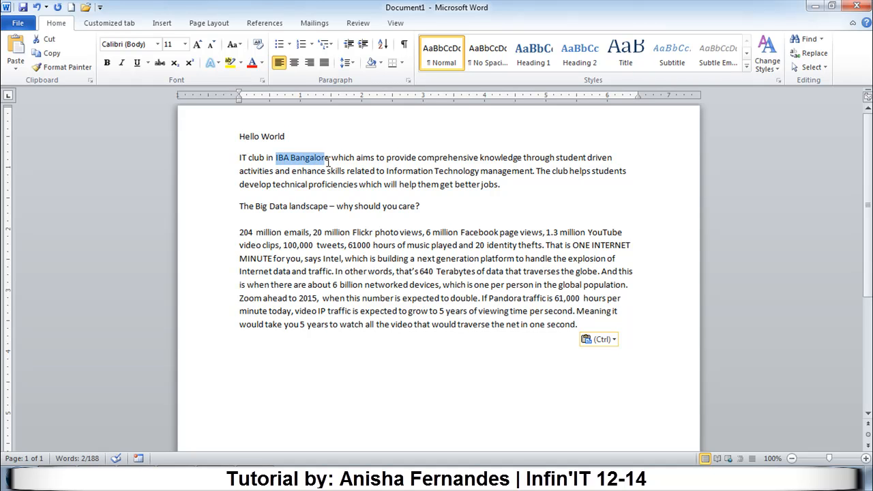
# Extend the selection line by line into the "204 million emails" paragraph, adjust its end by characters, and clear it.
pyautogui.hotkey('shift', 'Down')
pyautogui.hotkey('shift', 'Down')
pyautogui.hotkey('shift', 'Down')
pyautogui.hotkey('shift', 'Down')
pyautogui.hotkey('shift', 'Down')
pyautogui.hotkey('shift', 'Down')
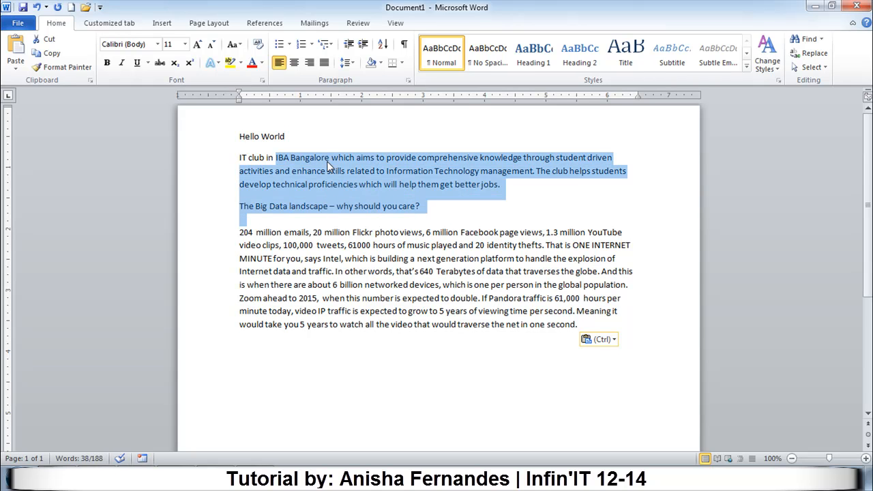
pyautogui.hotkey('shift', 'Left')
pyautogui.hotkey('shift', 'Left')
pyautogui.hotkey('shift', 'Left')
pyautogui.hotkey('shift', 'Left')
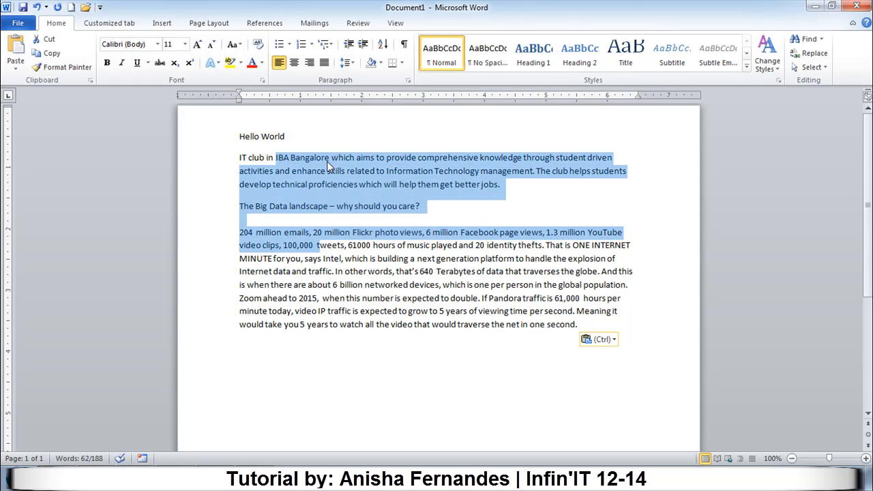
pyautogui.hotkey('shift', 'Left')
pyautogui.hotkey('shift', 'Left')
pyautogui.hotkey('shift', 'Left')
pyautogui.hotkey('shift', 'Left')
pyautogui.click(322, 172)
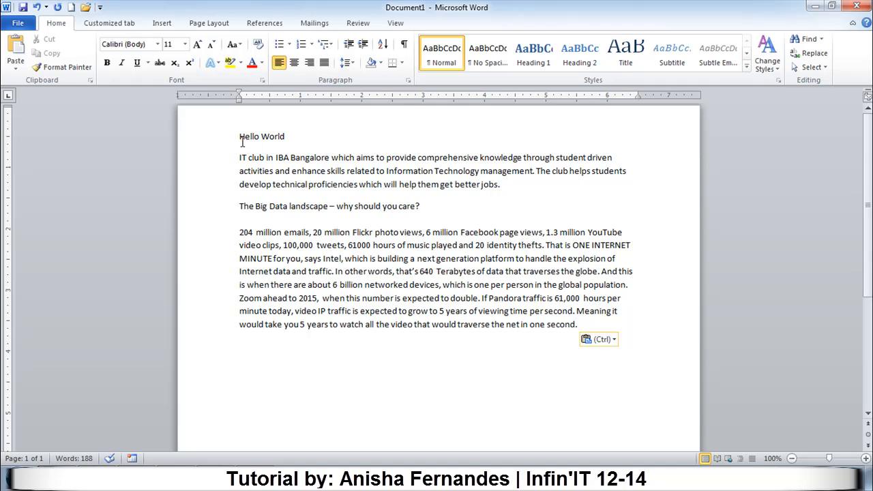
# Delete the words "Hello" and "World" together with their line above the IT club paragraph.
pyautogui.moveTo(238, 136); pyautogui.dragTo(262, 136)
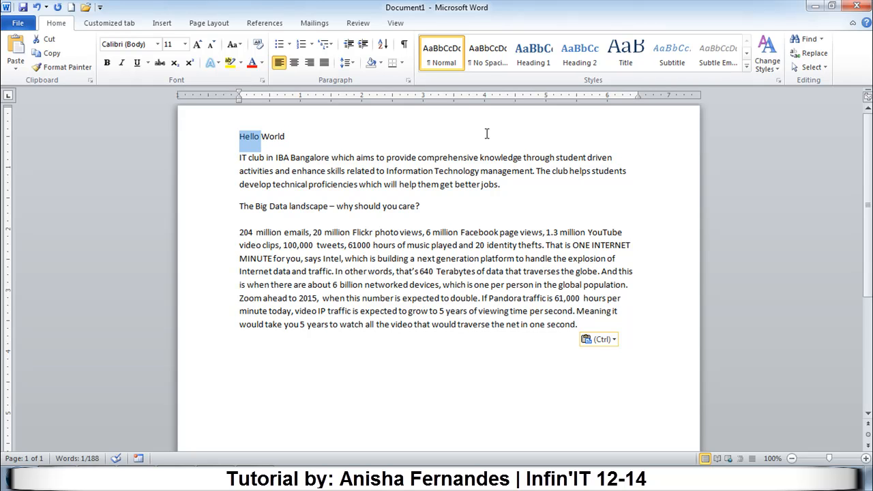
pyautogui.press('Delete')
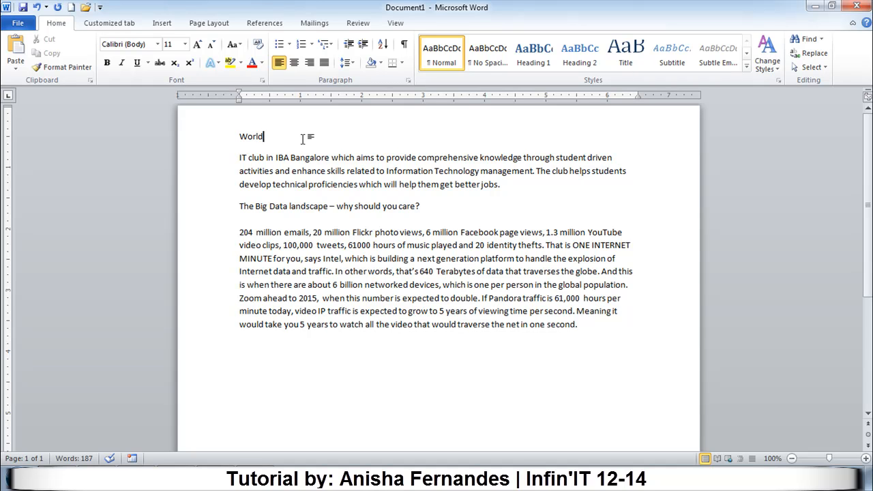
pyautogui.press('BackSpace')
pyautogui.press('BackSpace')
pyautogui.press('BackSpace')
pyautogui.press('BackSpace')
pyautogui.press('BackSpace')
pyautogui.press('BackSpace')
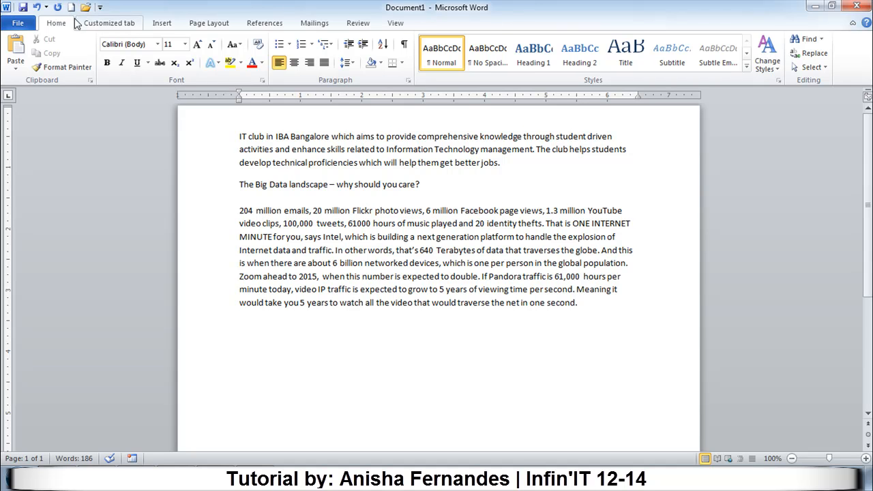
# Save the document to the Desktop as a Word Document named "Tutorial 1".
pyautogui.click(16, 25)
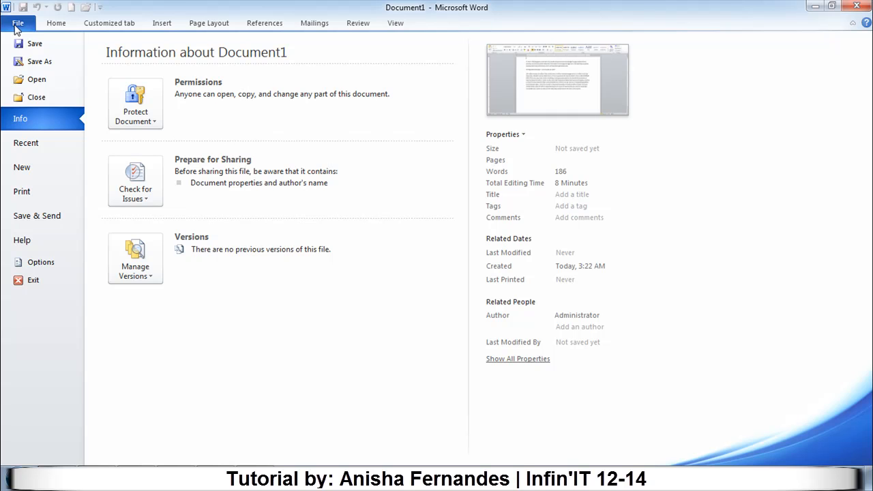
pyautogui.click(35, 66)
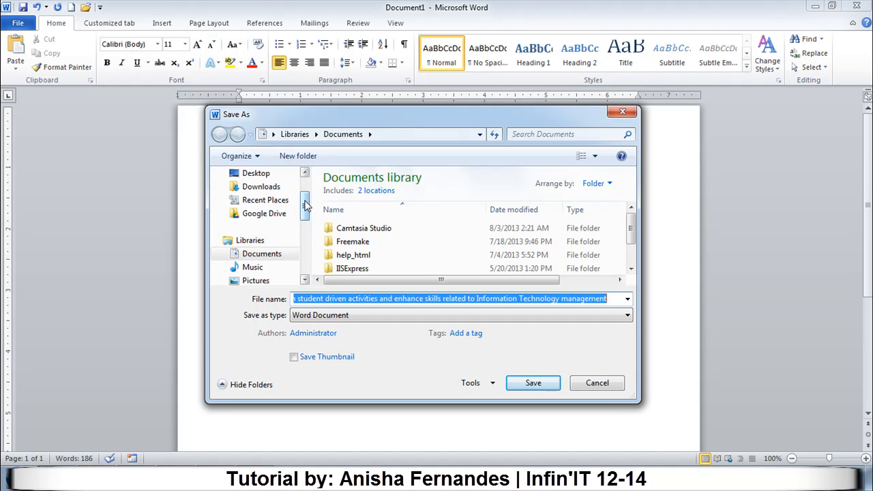
pyautogui.moveTo(306, 207); pyautogui.dragTo(307, 196)
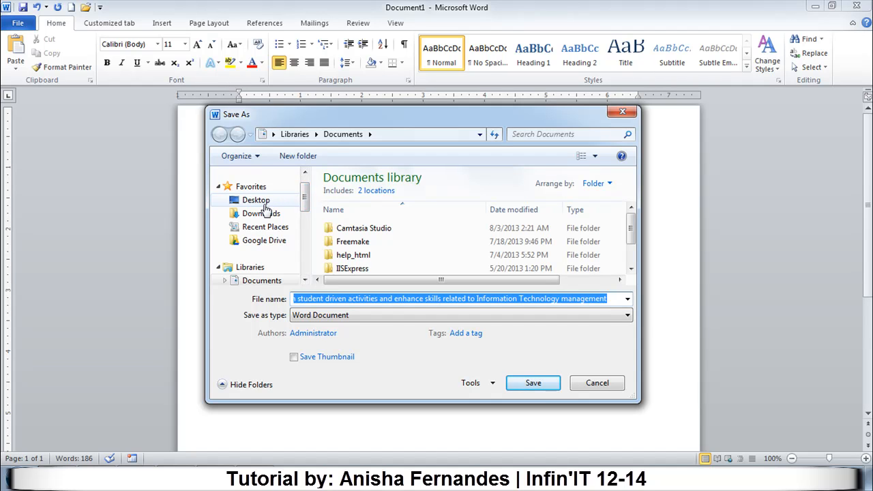
pyautogui.click(264, 203)
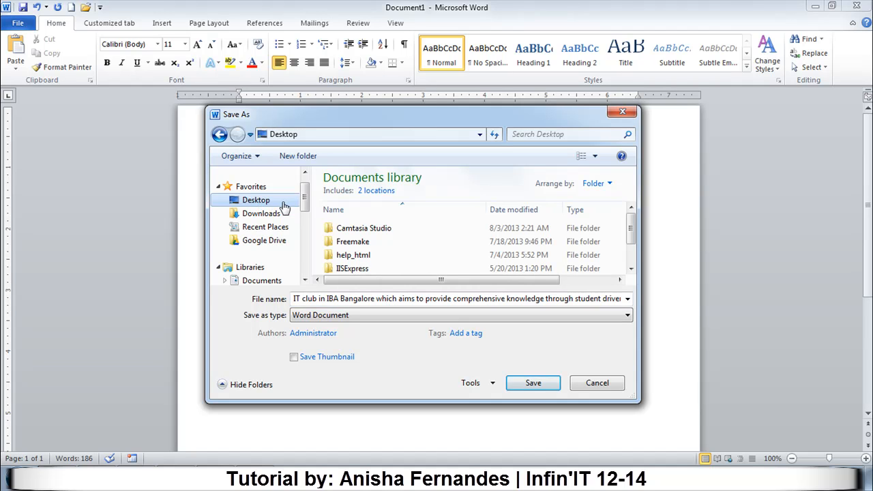
pyautogui.tripleClick(365, 298)
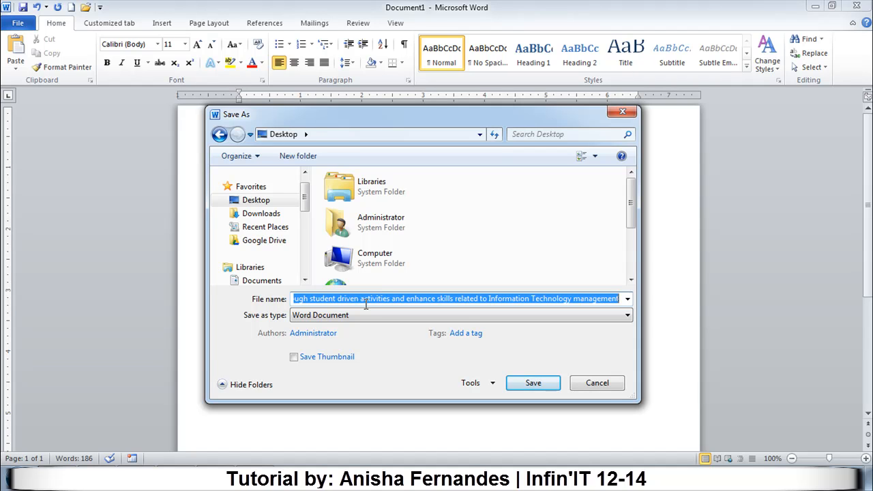
pyautogui.press('BackSpace')
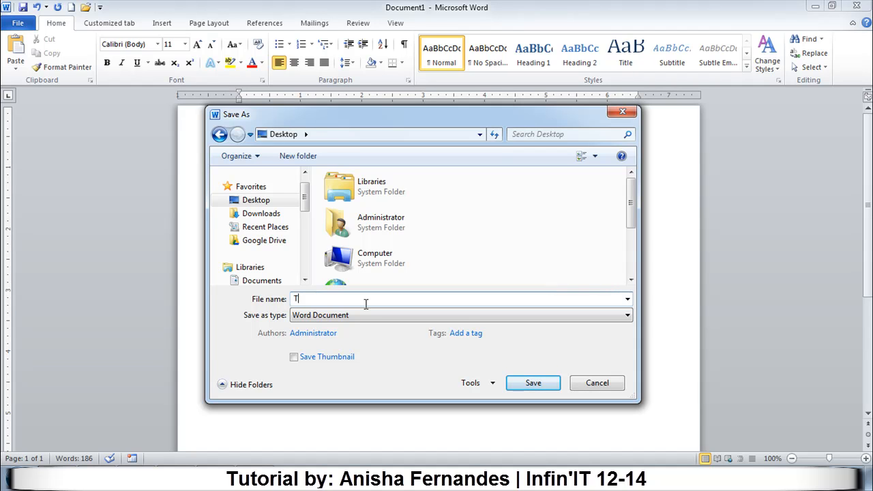
pyautogui.write('Tutorial 1')
pyautogui.click(535, 384)
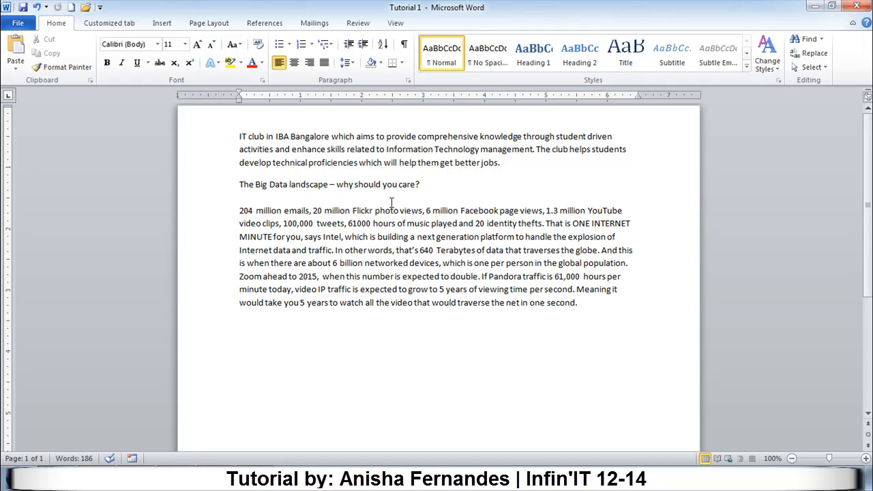
# Save the Tutorial 1 document again under its existing name and close it.
pyautogui.click(428, 185)
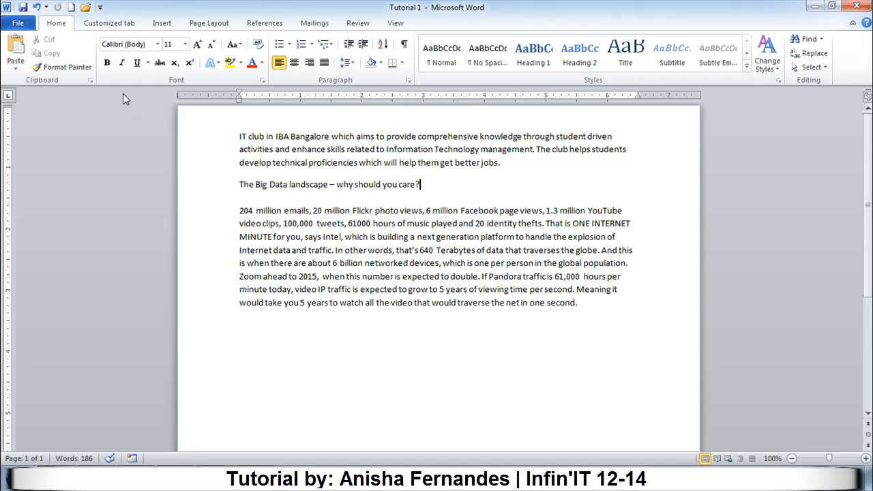
pyautogui.click(21, 23)
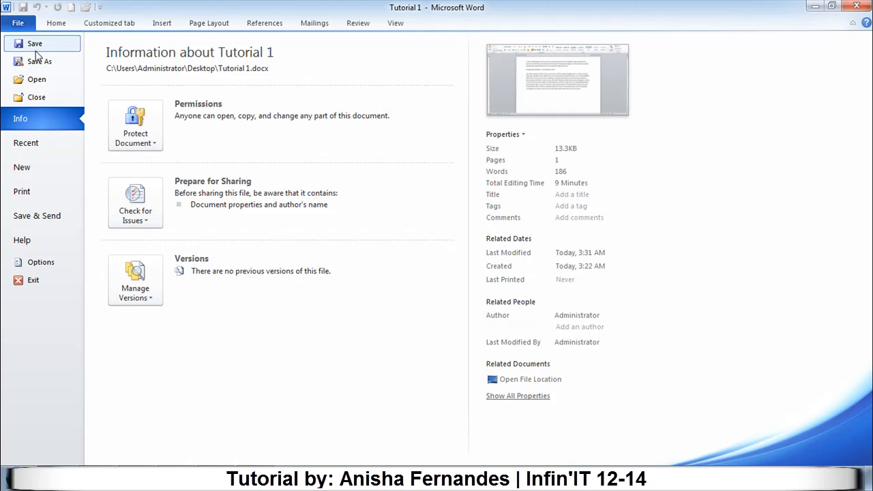
pyautogui.click(34, 45)
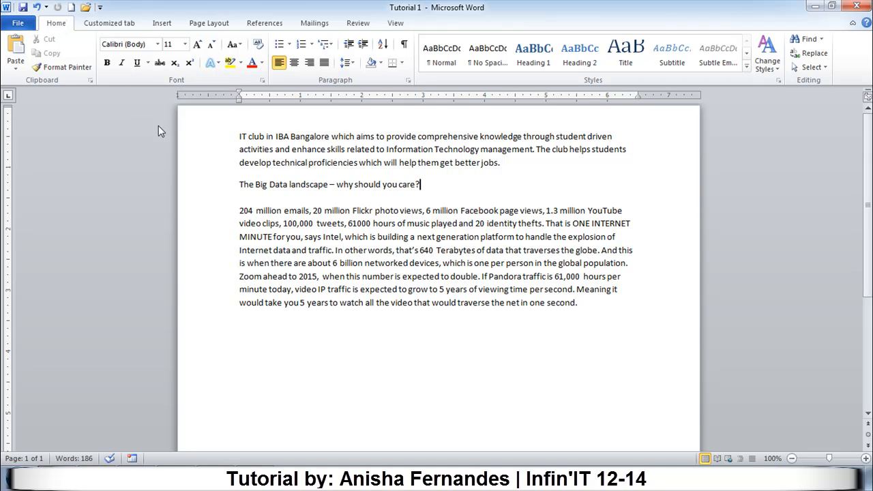
pyautogui.click(264, 196)
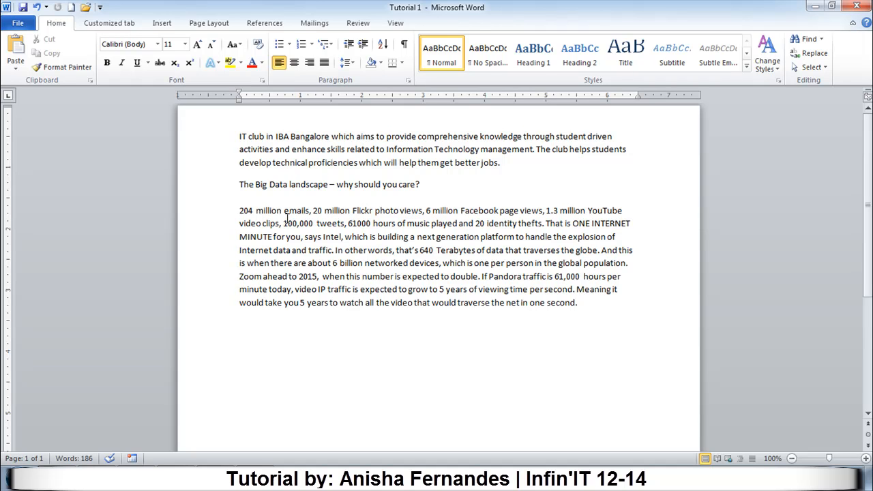
pyautogui.click(21, 24)
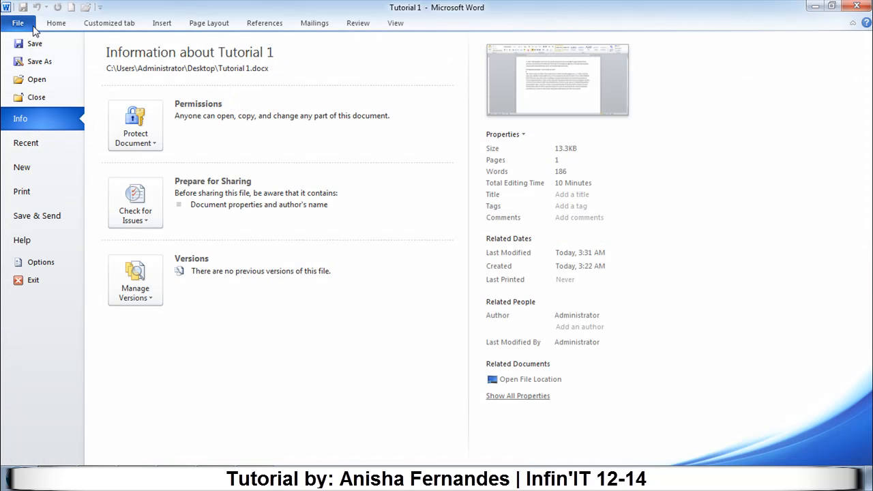
pyautogui.click(27, 97)
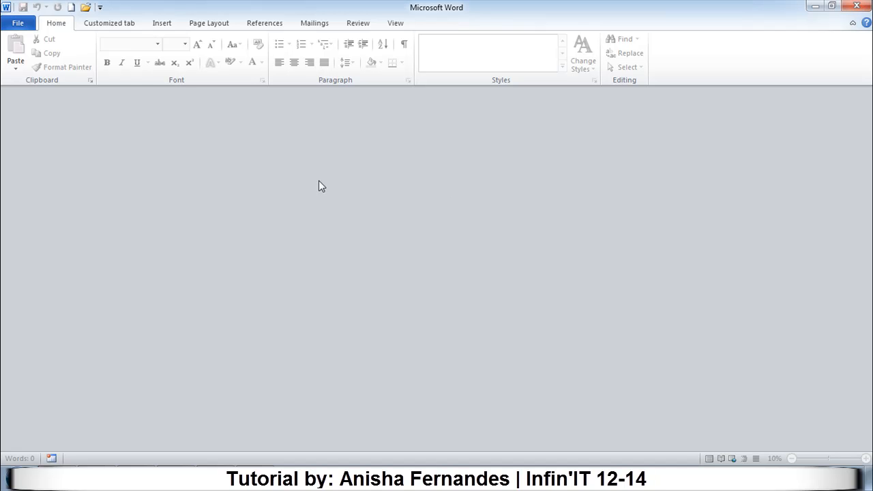
# Open the "Tutorial 1" document from the Desktop folder.
pyautogui.click(19, 22)
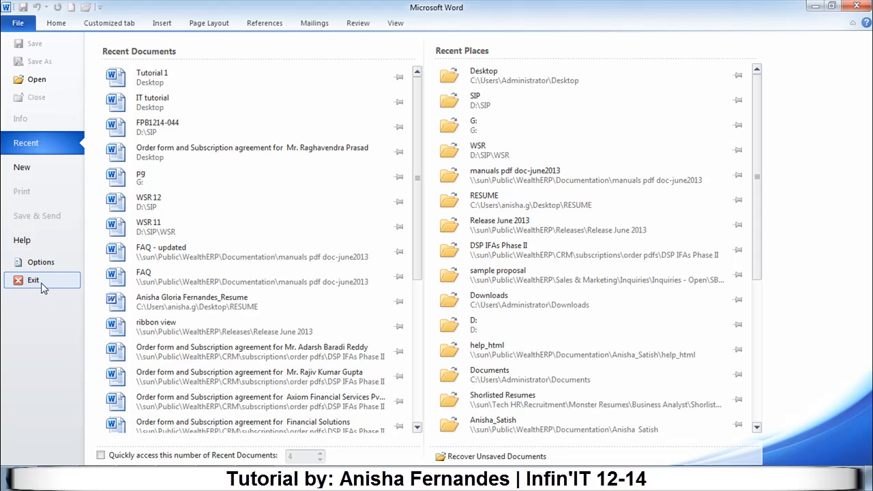
pyautogui.click(15, 24)
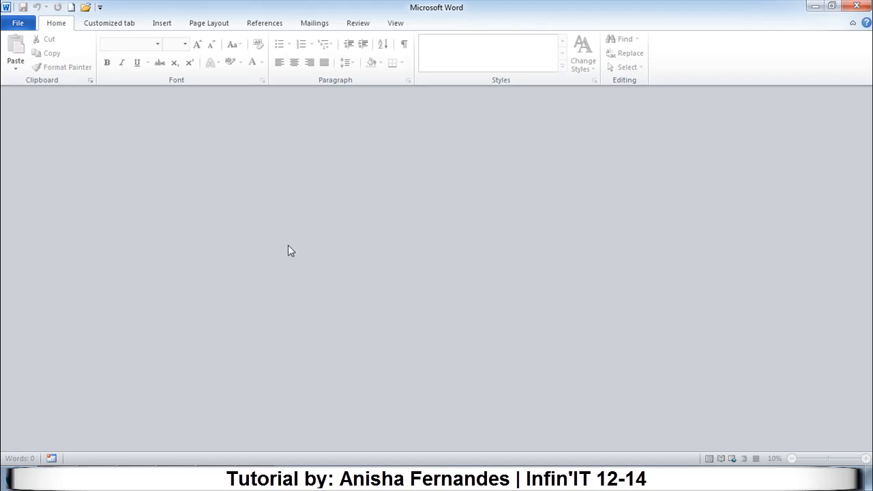
pyautogui.click(20, 27)
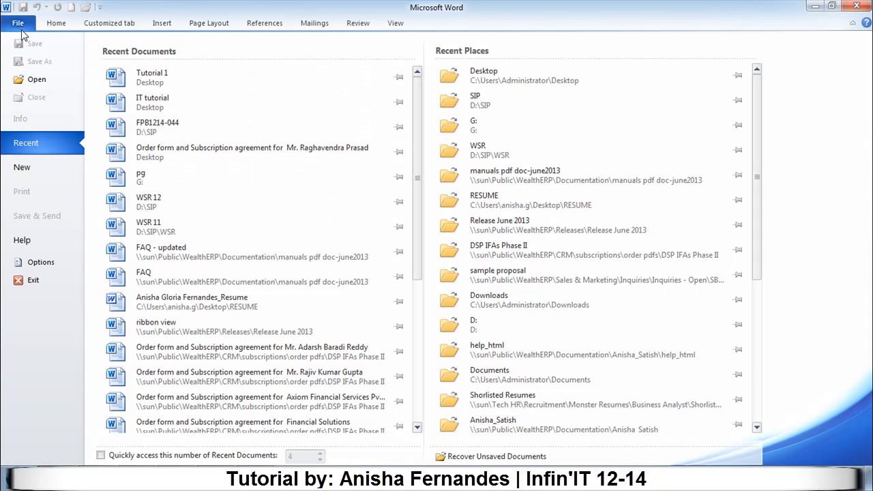
pyautogui.click(38, 80)
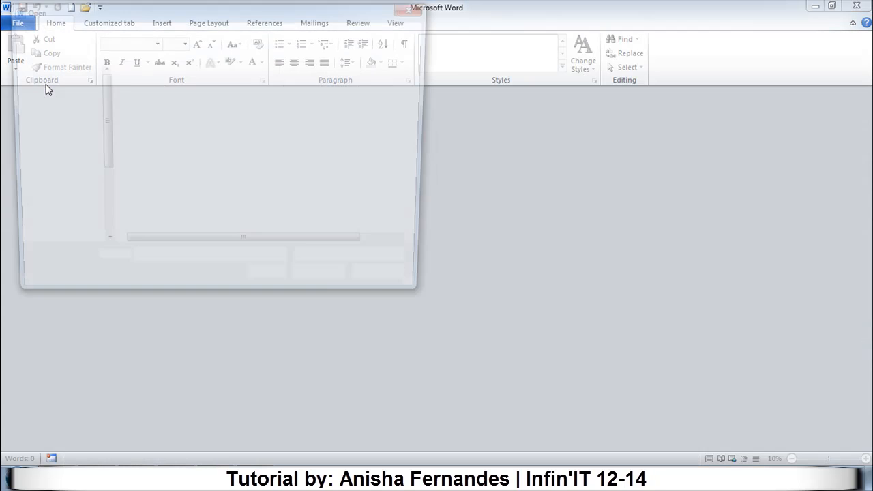
pyautogui.moveTo(106, 15); pyautogui.dragTo(230, 76)
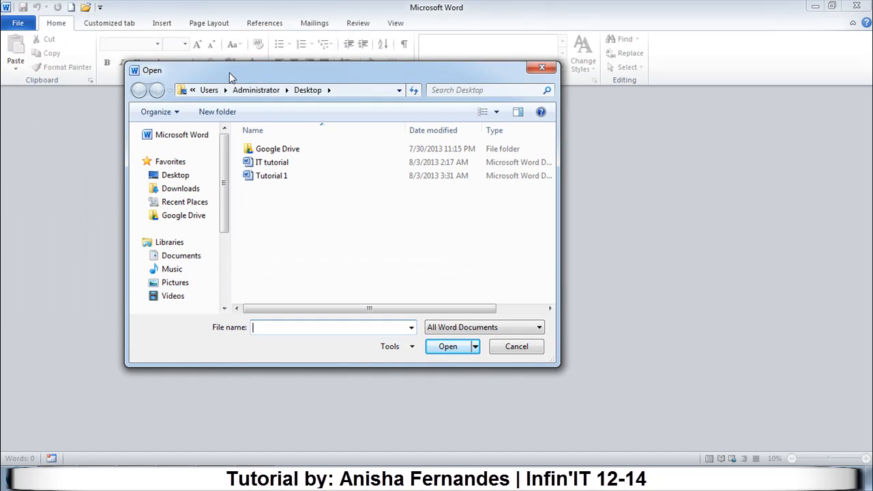
pyautogui.click(260, 179)
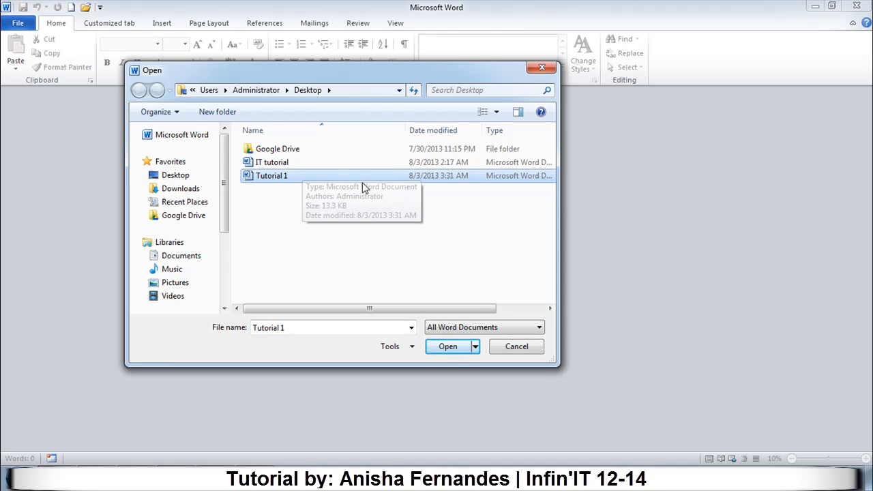
pyautogui.click(449, 348)
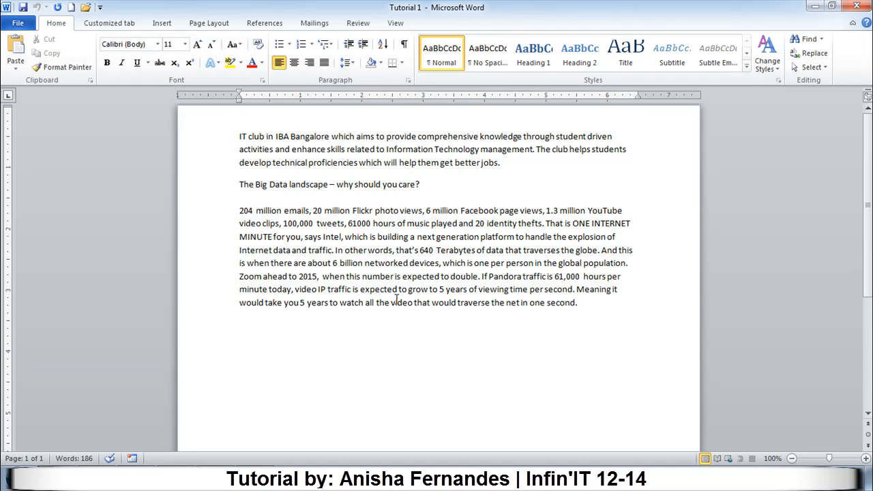
# Close the Tutorial 1 document and create a new document from the Blank document template.
pyautogui.hotkey('ctrl', 'w')
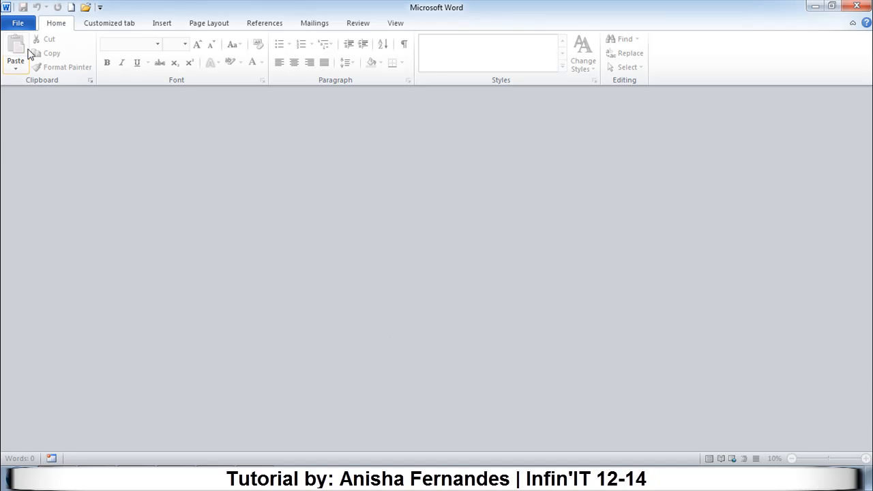
pyautogui.click(17, 23)
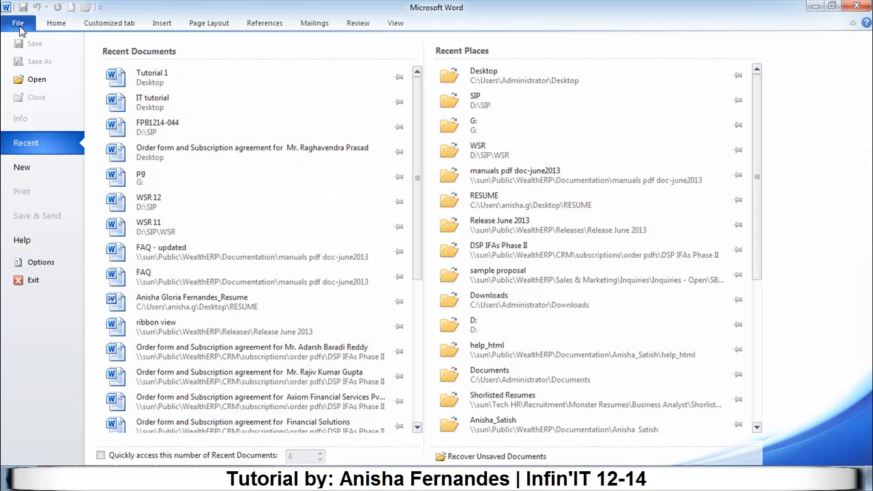
pyautogui.click(34, 171)
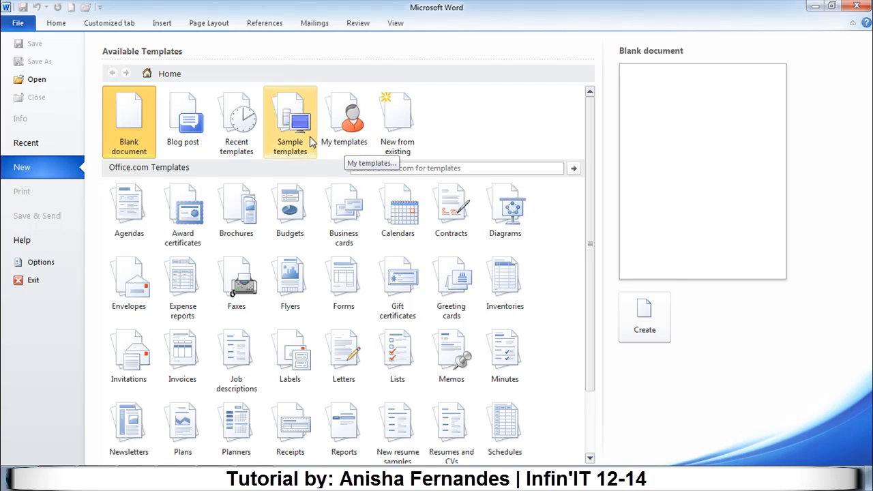
pyautogui.click(135, 123)
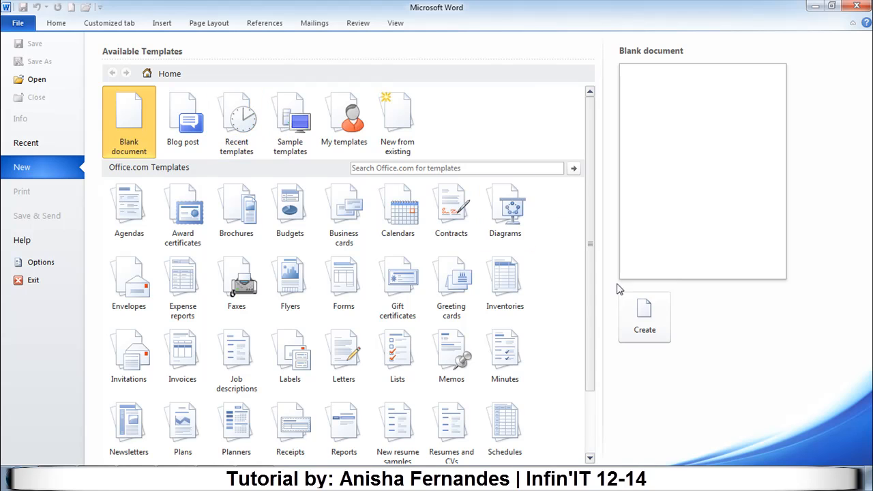
pyautogui.click(647, 321)
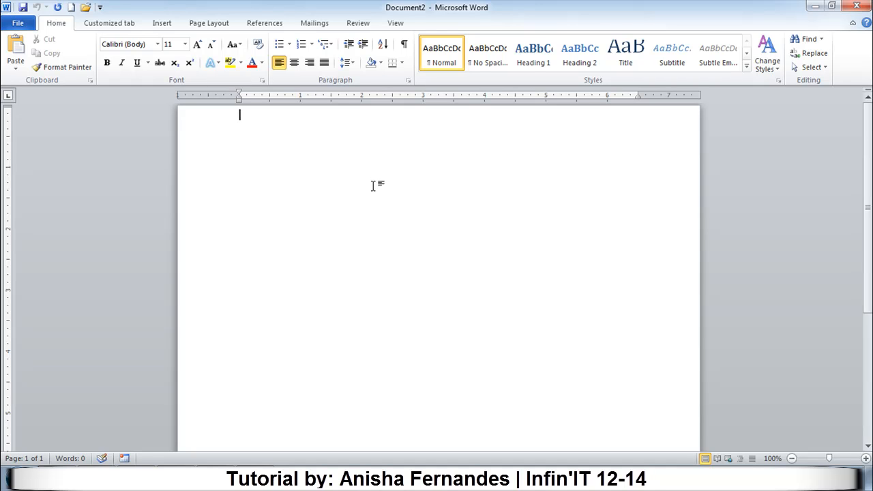
# Open the existing "Tutorial 1" document from the Desktop folder.
pyautogui.click(87, 8)
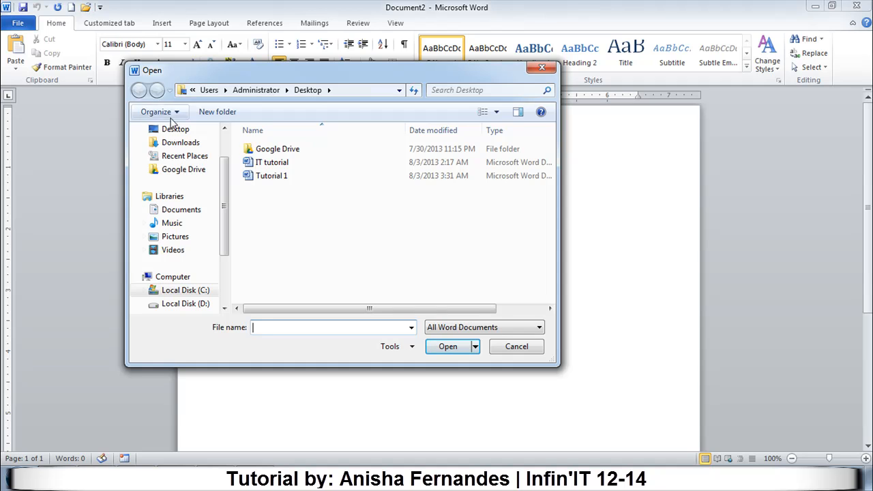
pyautogui.click(285, 181)
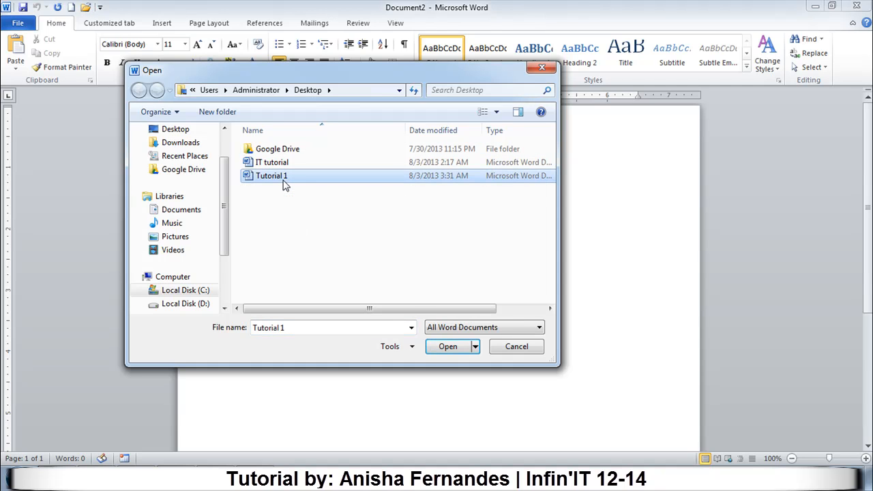
pyautogui.click(447, 347)
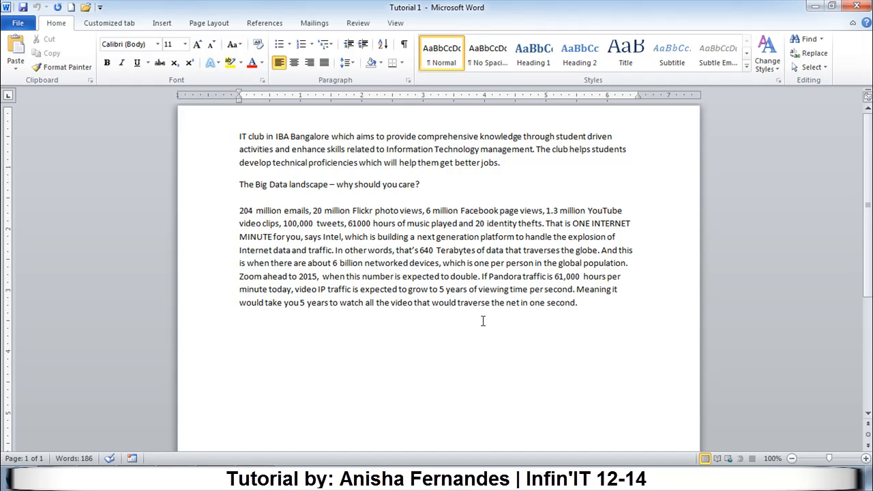
# Save a copy of the document to the Desktop as a PDF named "Tutorial 1".
pyautogui.click(18, 25)
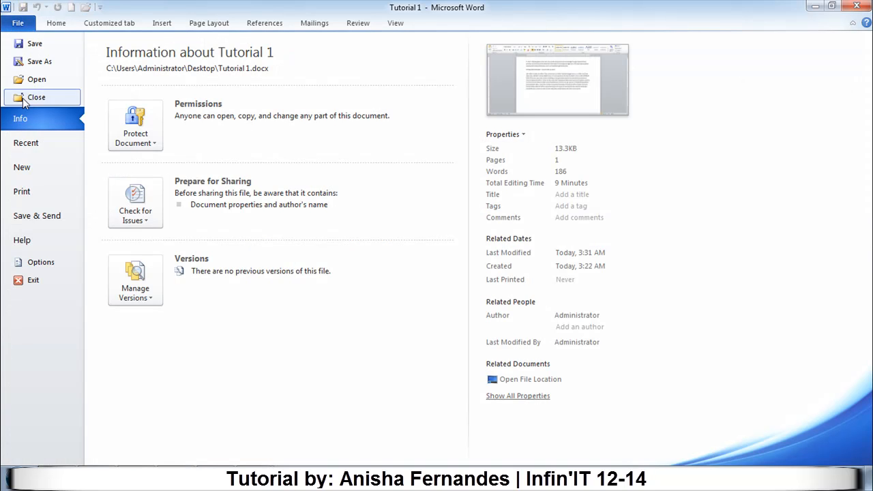
pyautogui.click(29, 65)
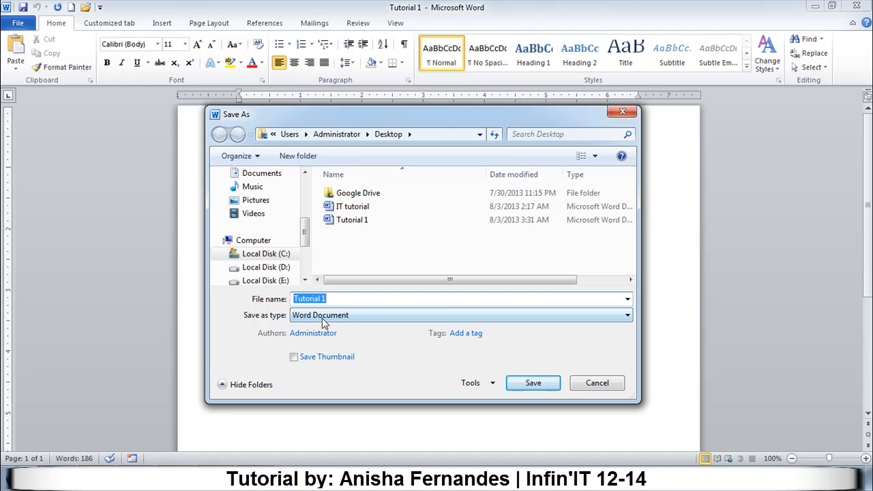
pyautogui.click(442, 316)
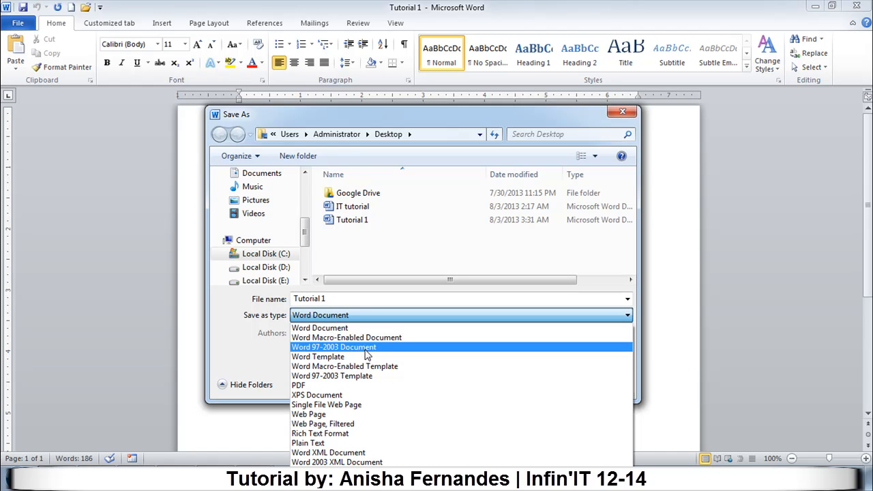
pyautogui.click(350, 386)
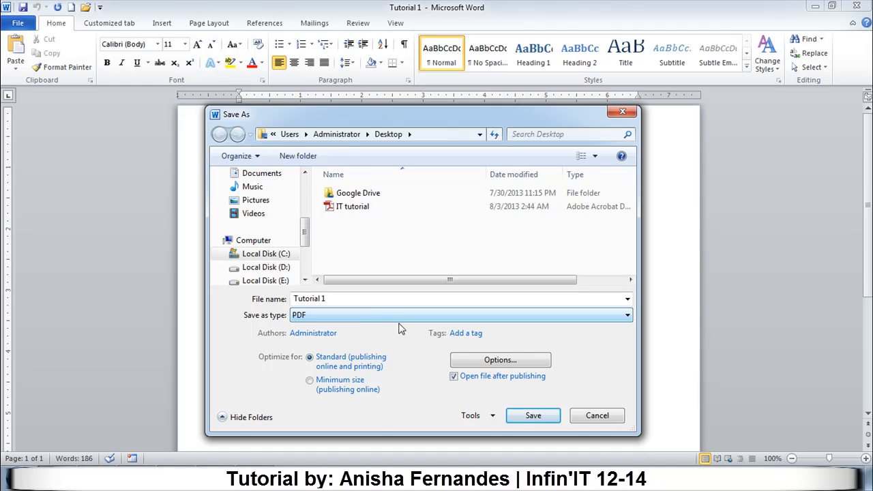
pyautogui.click(532, 418)
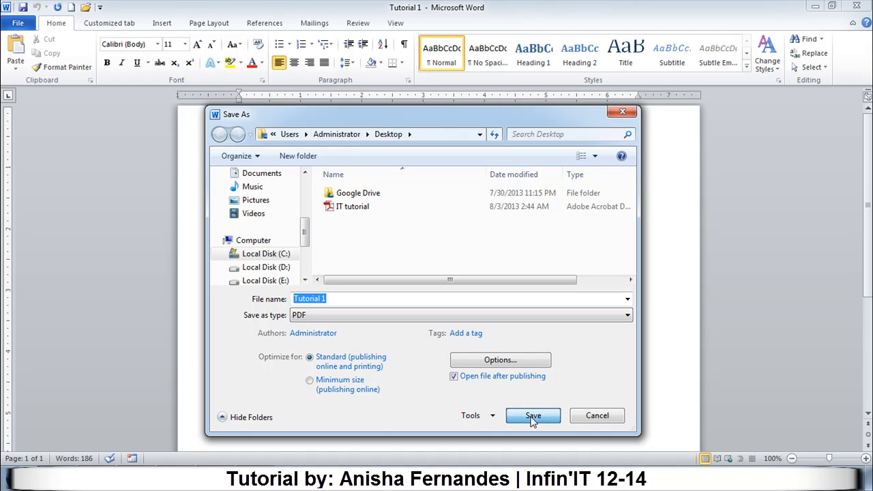